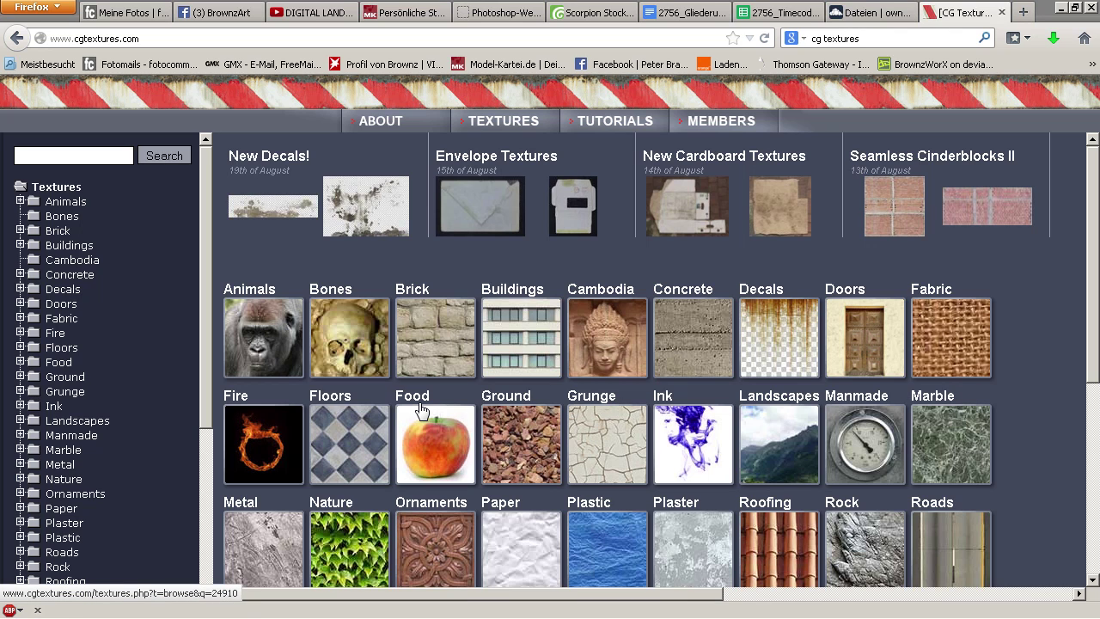
# Step: Open the Fire category from the CG Textures texture grid
pyautogui.click(260, 445)
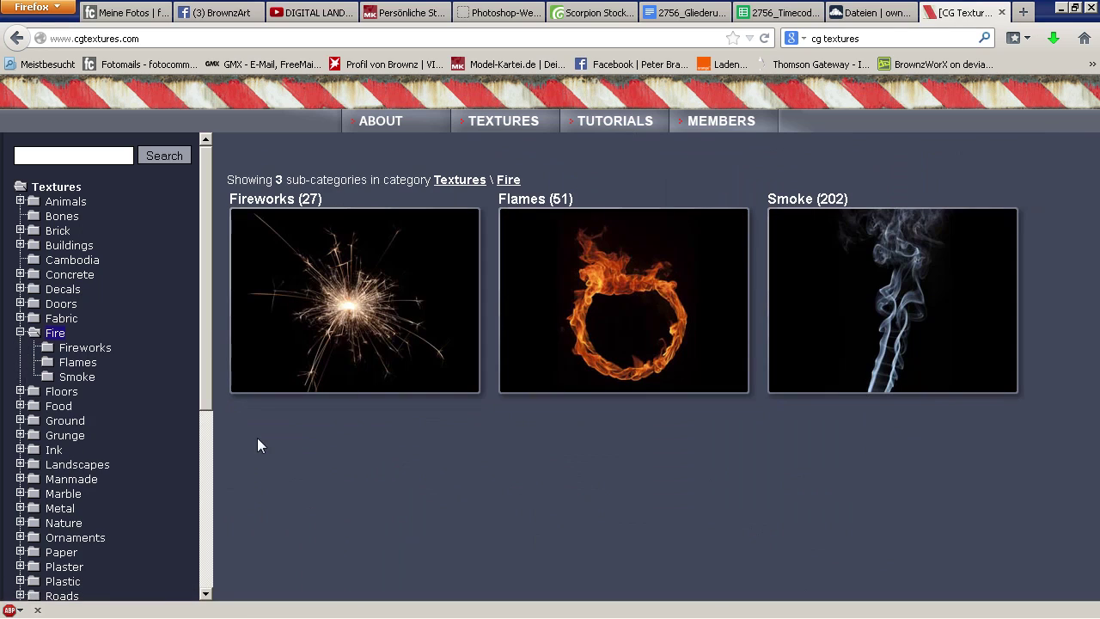
pyautogui.moveTo(720, 120)
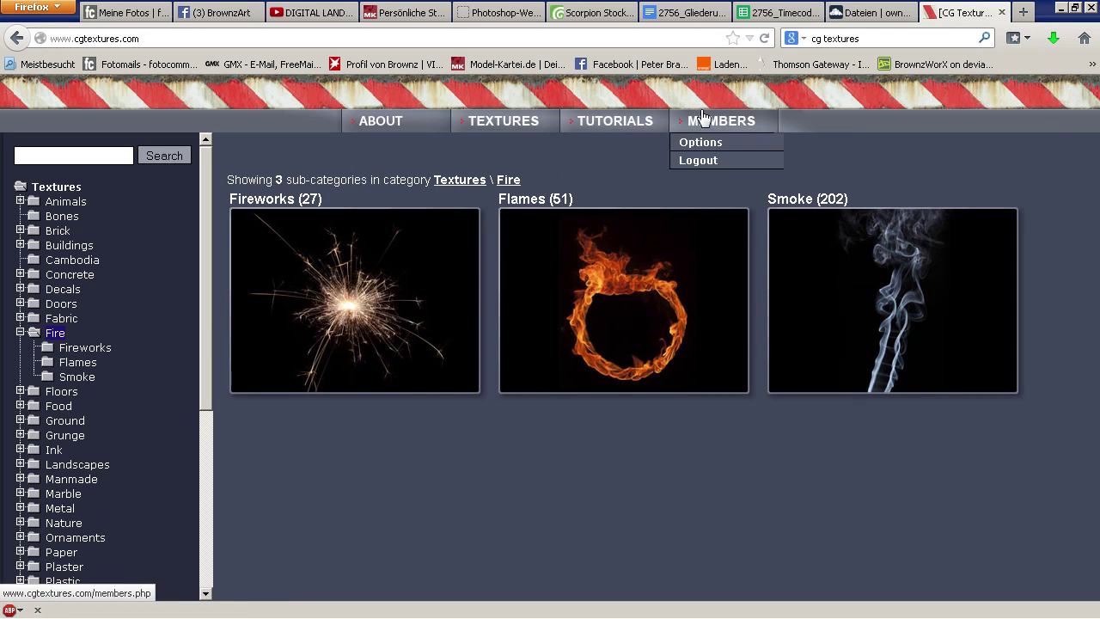
# Step: Open the Flames sub-category and browse its 51 flame texture thumbnails
pyautogui.click(624, 280)
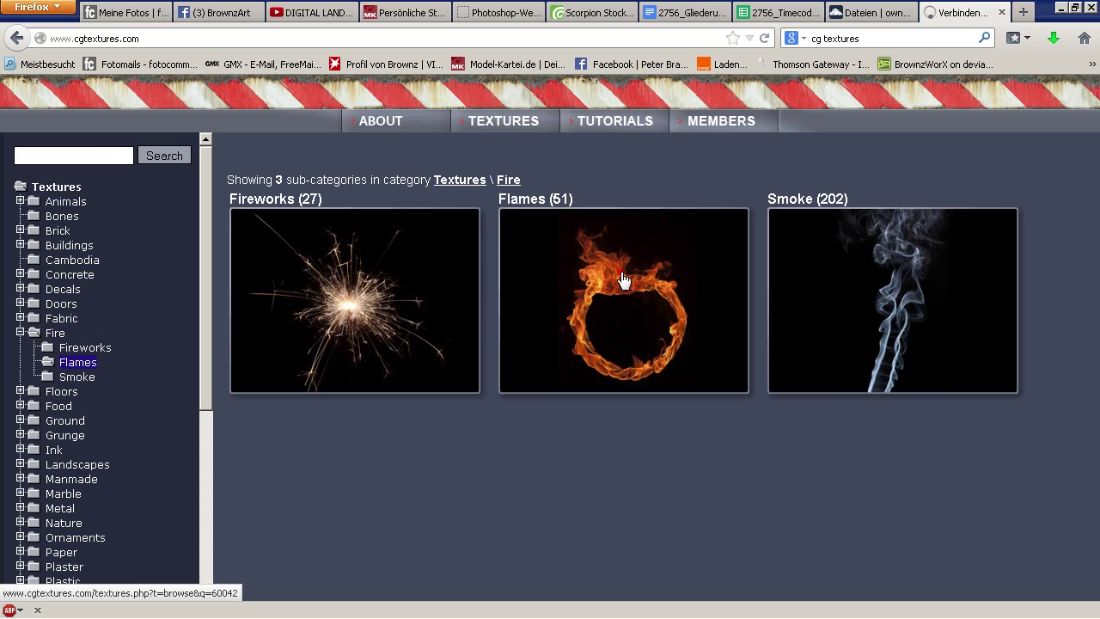
pyautogui.moveTo(616, 288)
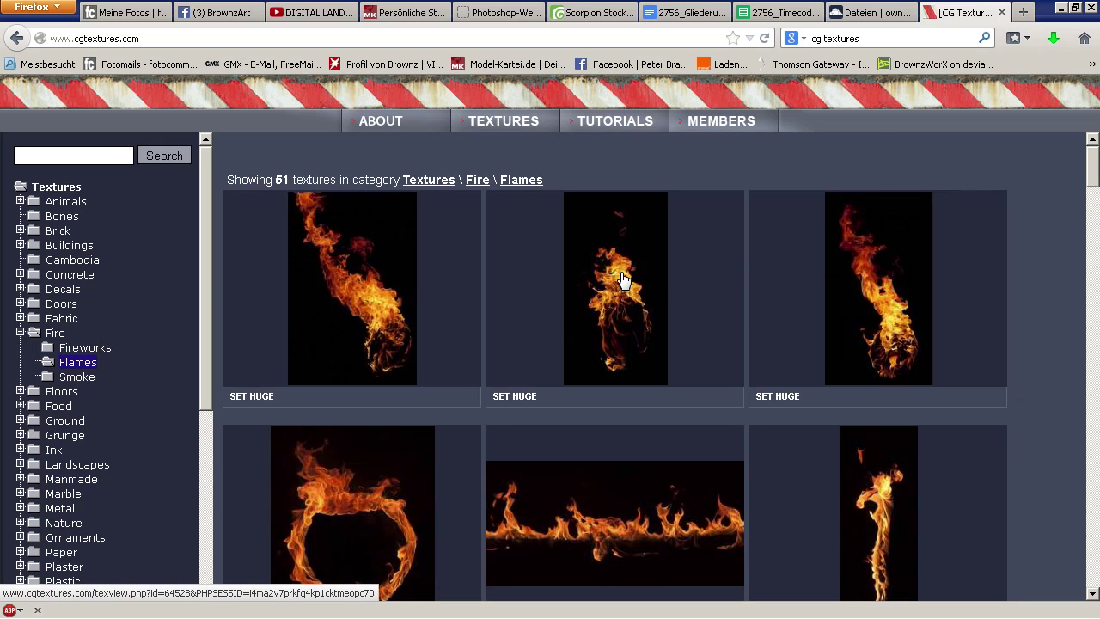
pyautogui.scroll(-2, 893, 272)
pyautogui.scroll(2, 1038, 271)
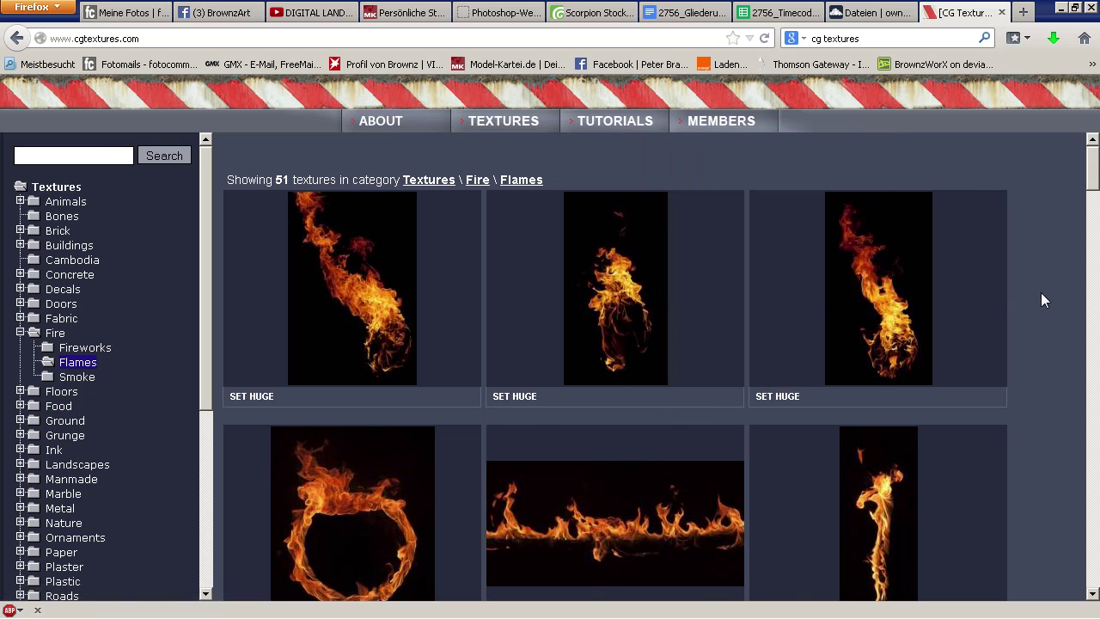
pyautogui.scroll(-4, 1042, 299)
pyautogui.scroll(-2, 1044, 300)
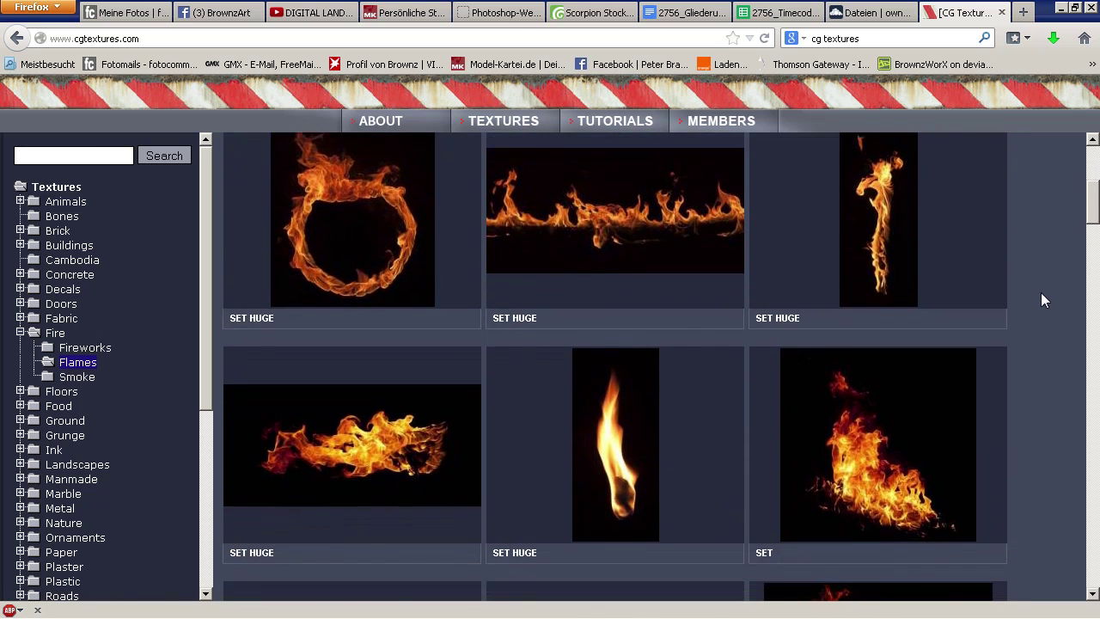
pyautogui.scroll(-4, 1045, 300)
pyautogui.scroll(-3, 1044, 300)
pyautogui.scroll(-3, 1042, 300)
pyautogui.scroll(-1, 1042, 300)
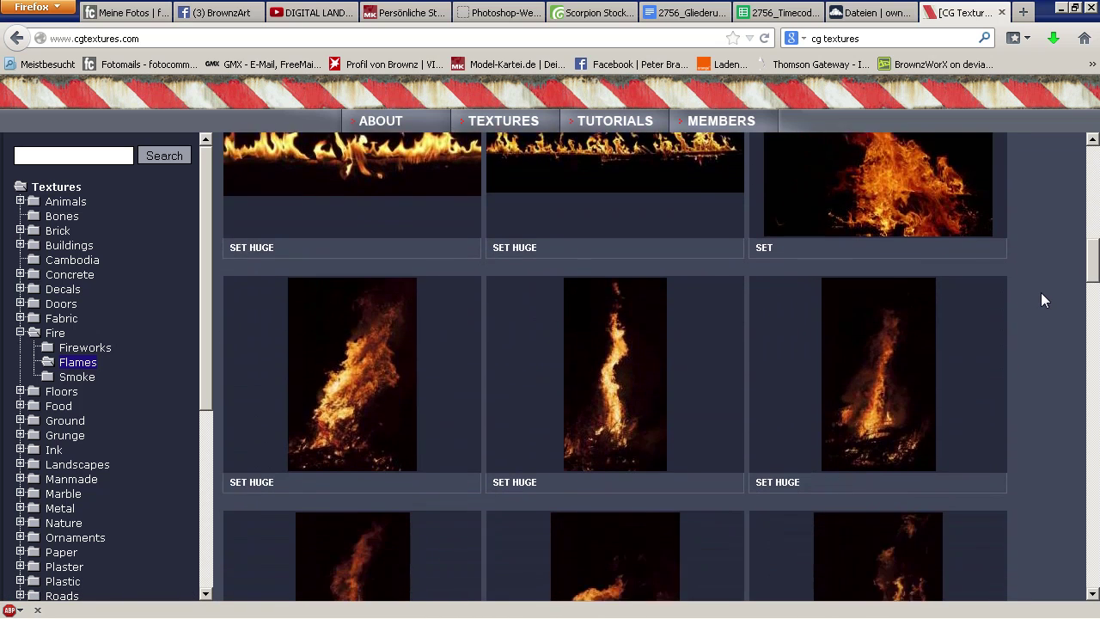
pyautogui.scroll(-2, 1043, 300)
pyautogui.scroll(11, 1042, 300)
pyautogui.scroll(8, 1041, 300)
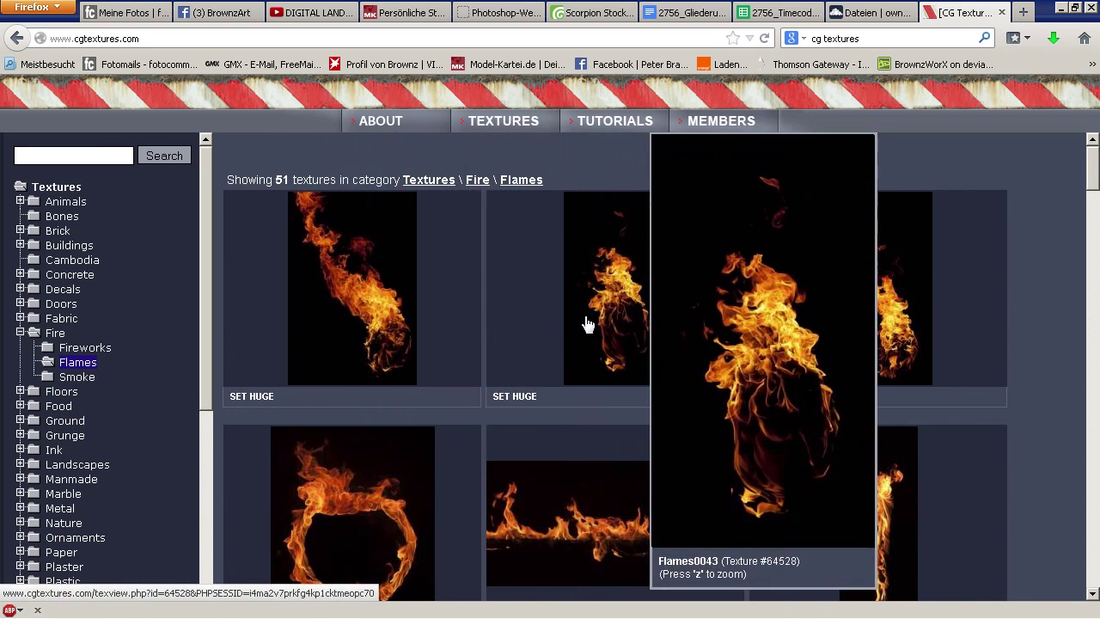
# Step: Open the Flames0045 texture page and browse its 39 images and download sizes
pyautogui.click(381, 316)
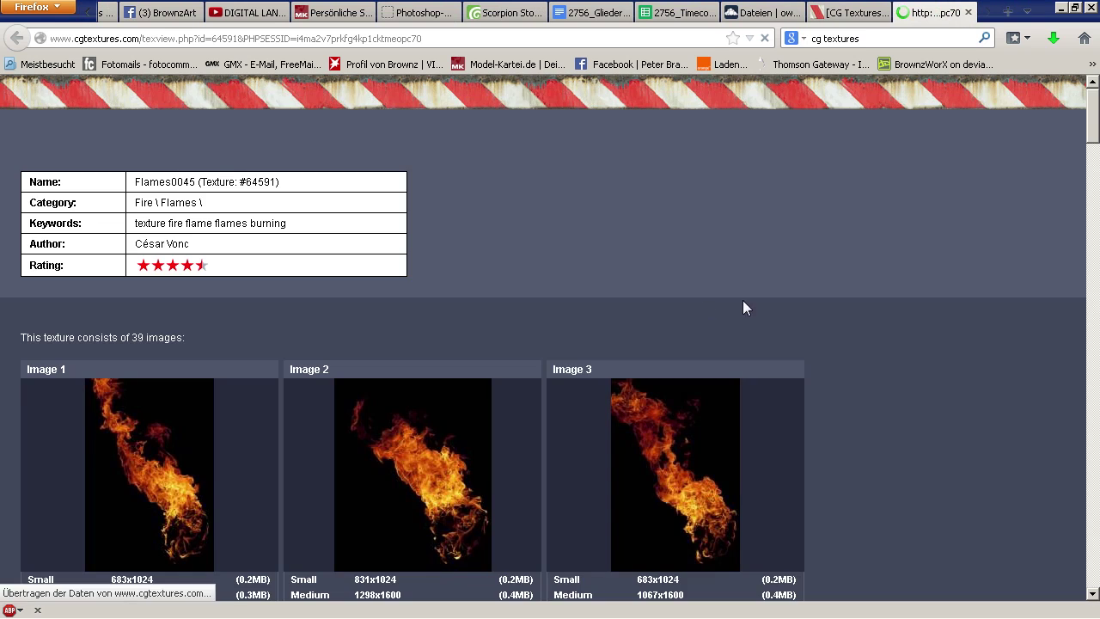
pyautogui.scroll(-2, 358, 396)
pyautogui.scroll(-4, 221, 381)
pyautogui.scroll(1, 172, 307)
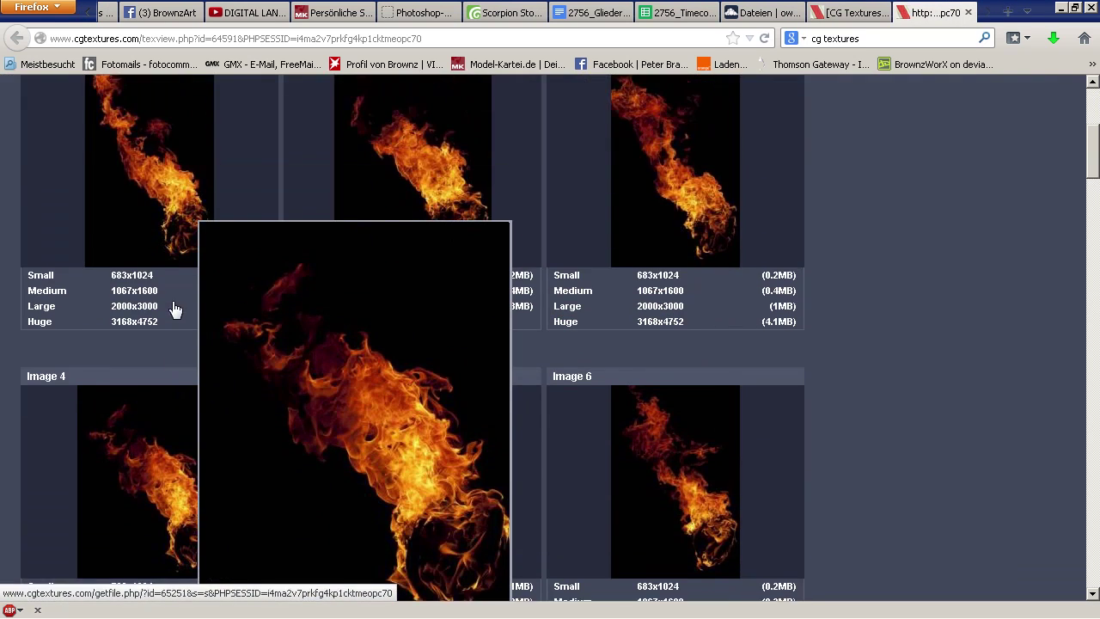
pyautogui.scroll(2, 92, 363)
pyautogui.scroll(-1, 123, 386)
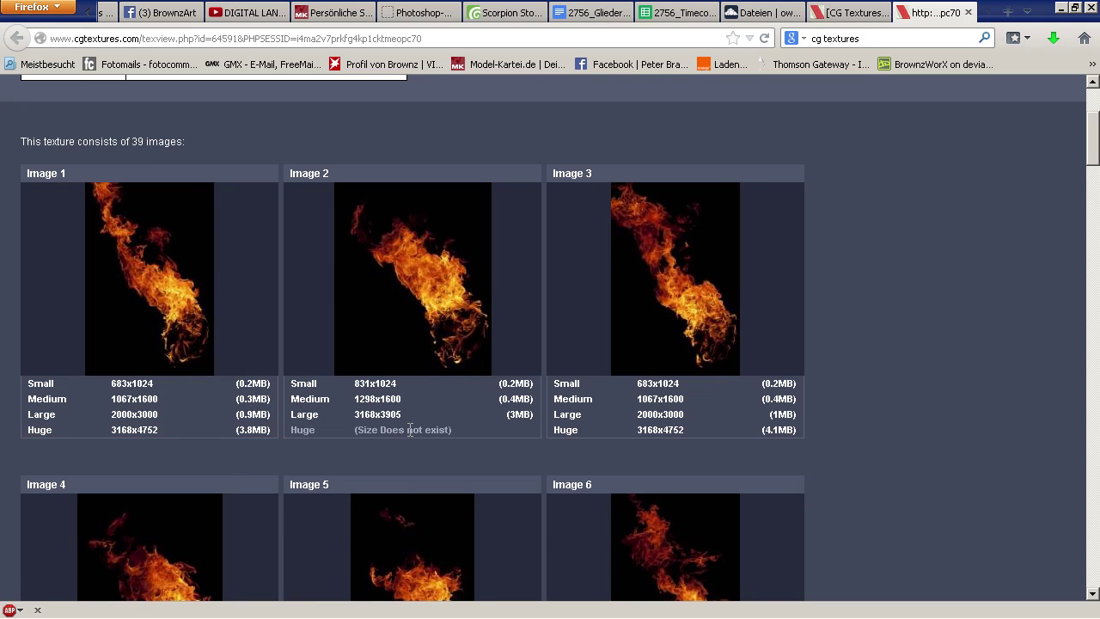
pyautogui.scroll(-4, 428, 423)
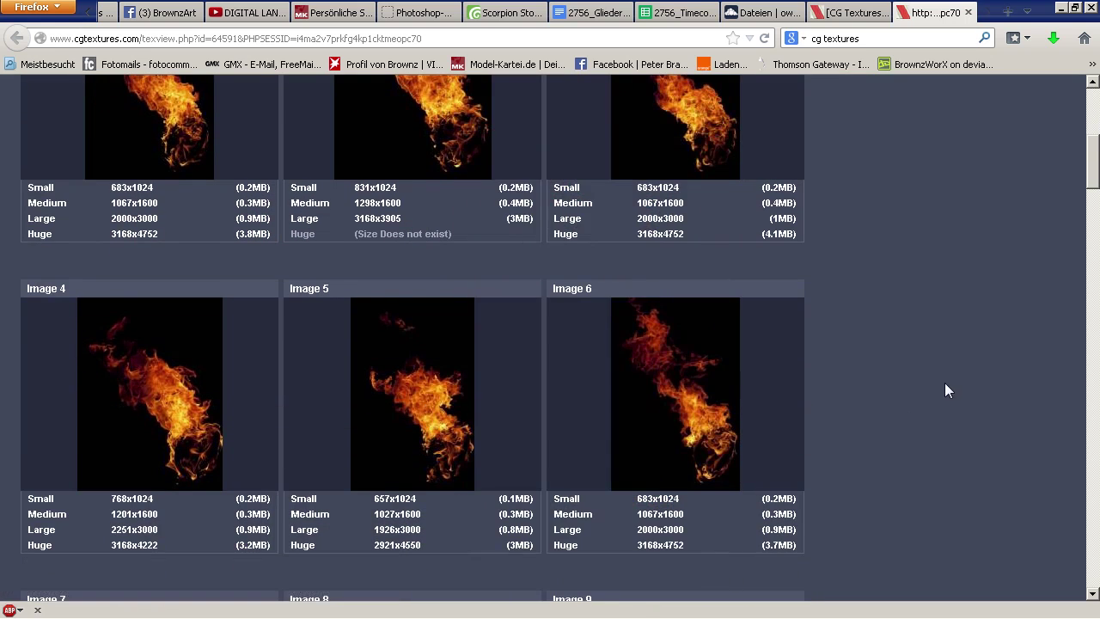
pyautogui.scroll(-2, 938, 372)
pyautogui.scroll(-3, 938, 372)
pyautogui.scroll(-3, 937, 372)
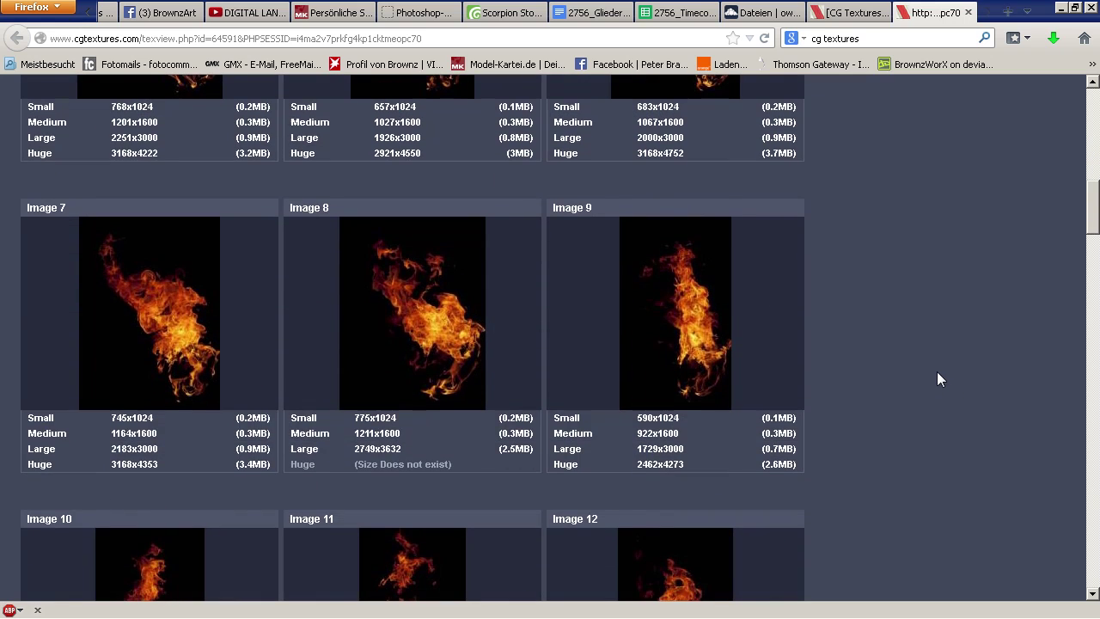
pyautogui.scroll(8, 937, 372)
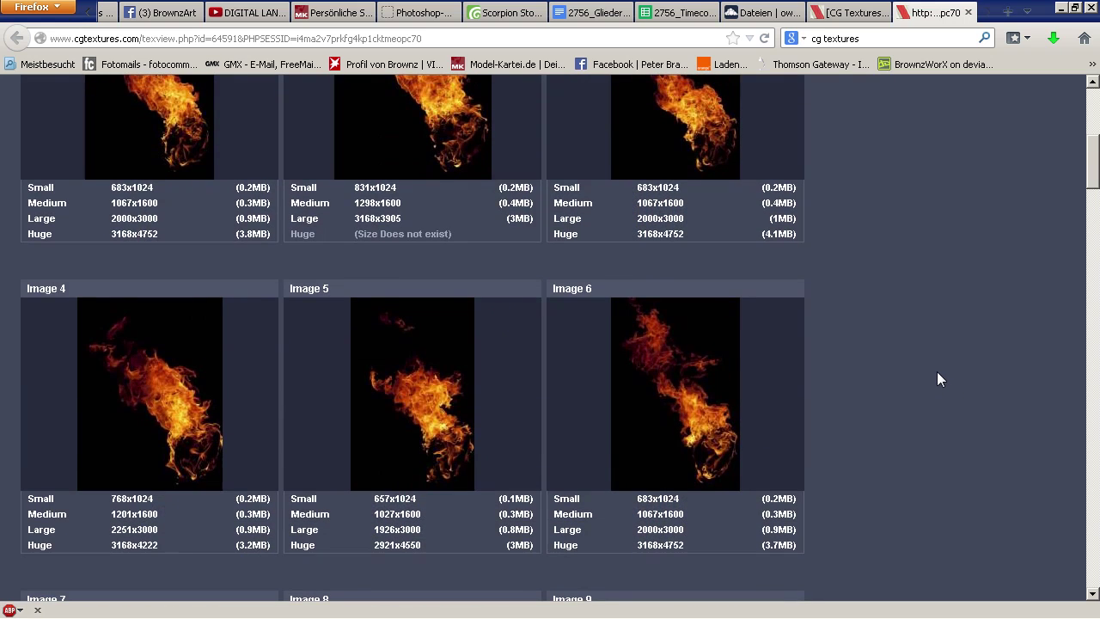
pyautogui.scroll(4, 868, 438)
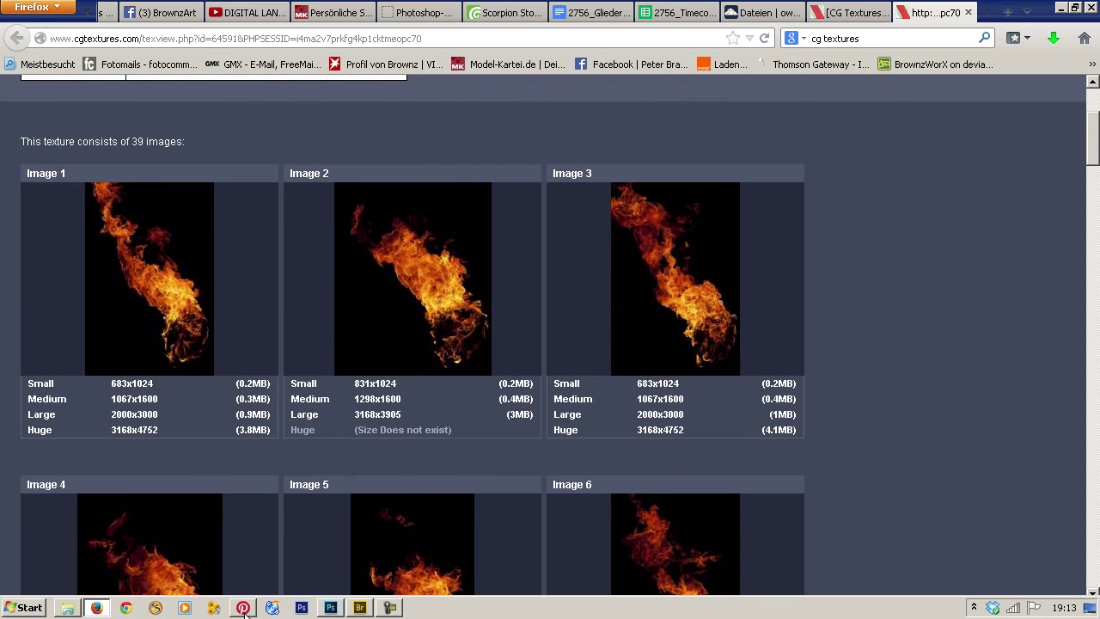
# Step: Bring the FeuerStartbild_WOWart.tif composite to the front and zoom out
pyautogui.click(330, 607)
pyautogui.scroll(-1, 620, 367)
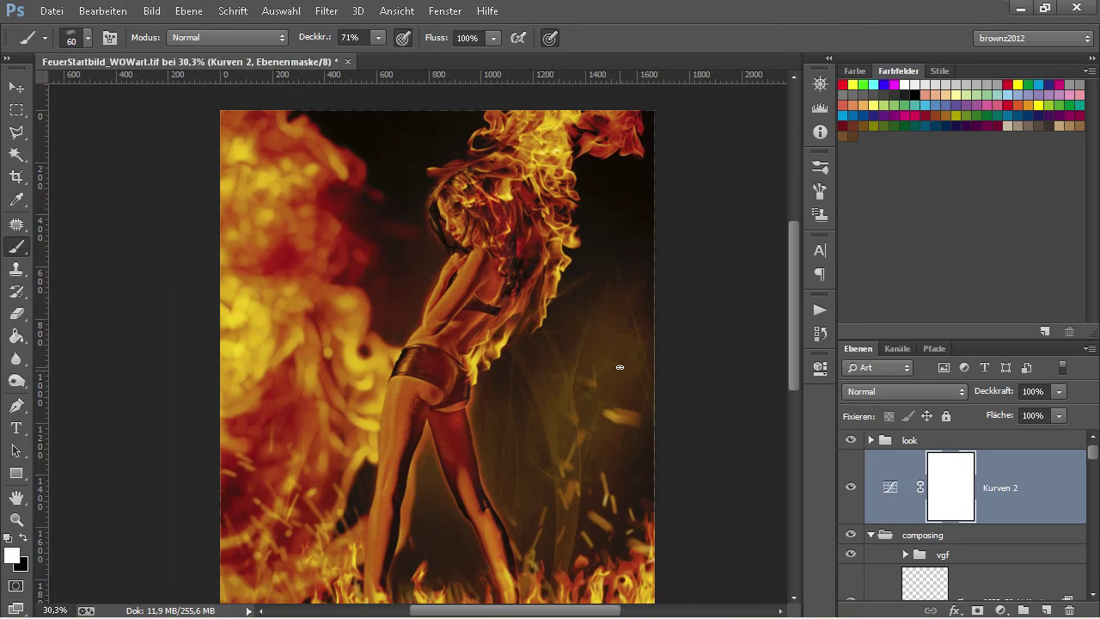
pyautogui.scroll(-1, 620, 367)
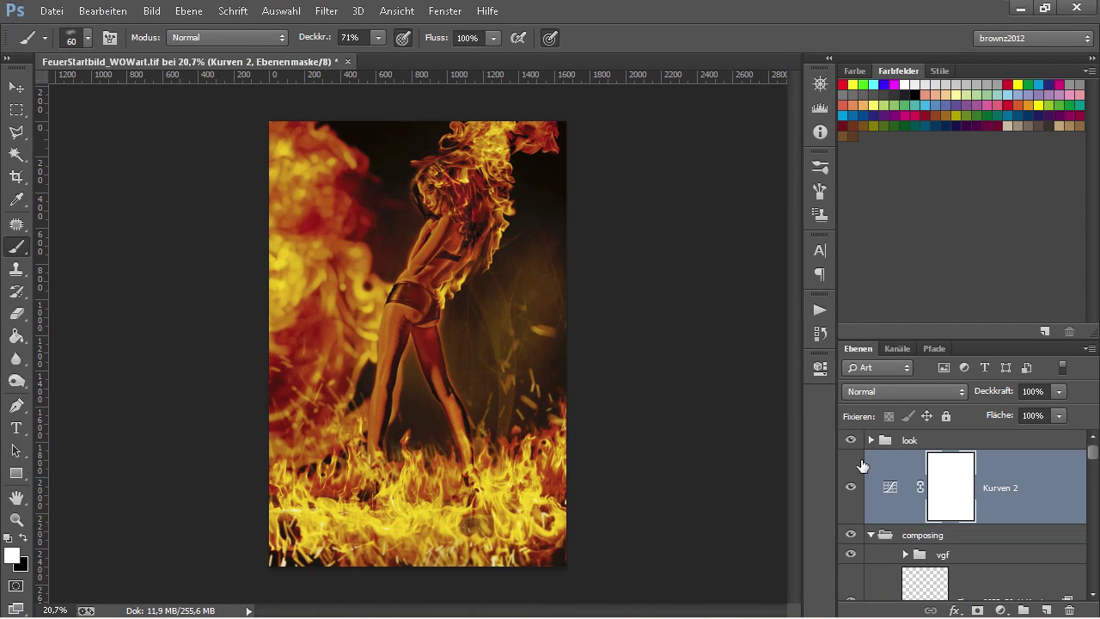
pyautogui.moveTo(1096, 461); pyautogui.dragTo(1096, 587)
pyautogui.scroll(1, 952, 526)
pyautogui.scroll(-1, 937, 559)
pyautogui.scroll(1, 933, 566)
pyautogui.scroll(2, 929, 520)
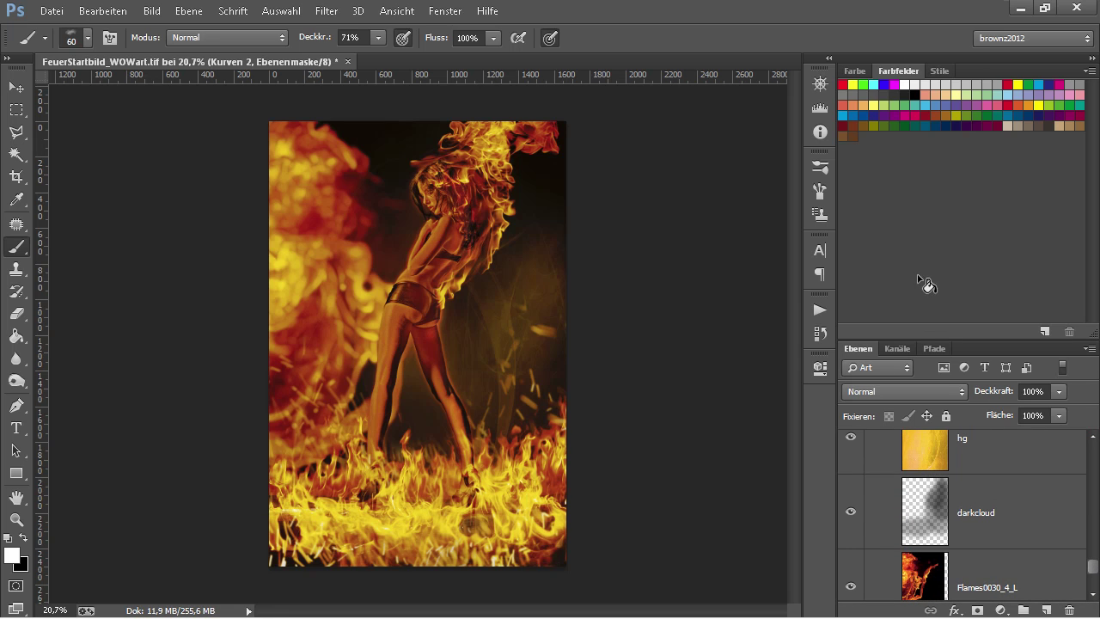
# Step: Enlarge the Layers panel and scroll through the flame layer stack
pyautogui.moveTo(956, 338); pyautogui.dragTo(953, 155)
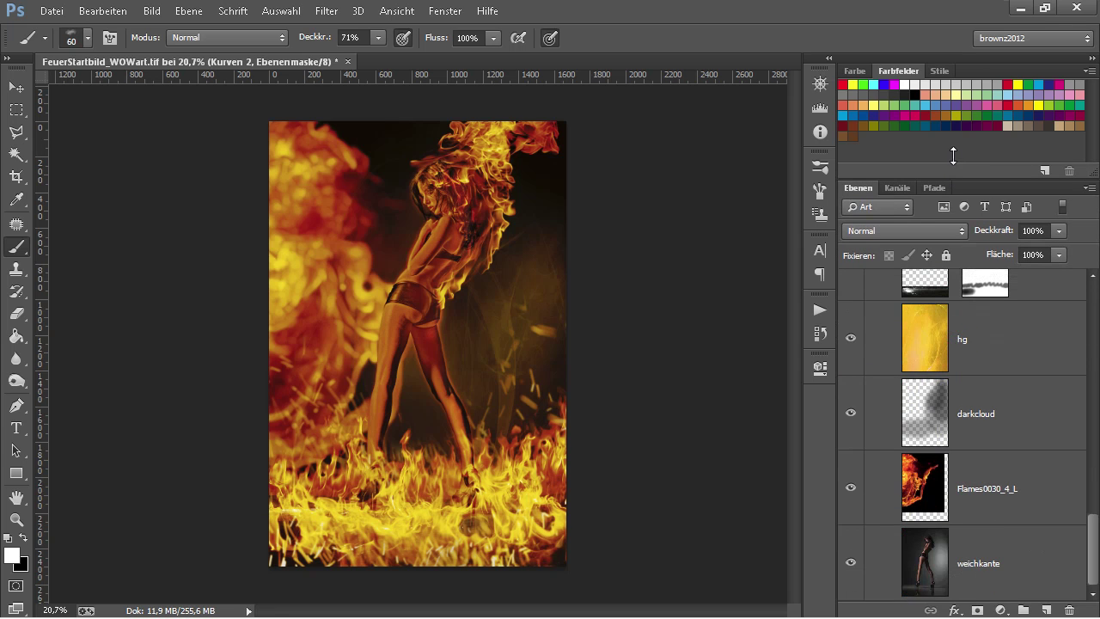
pyautogui.scroll(1, 968, 401)
pyautogui.scroll(2, 968, 400)
pyautogui.scroll(2, 968, 401)
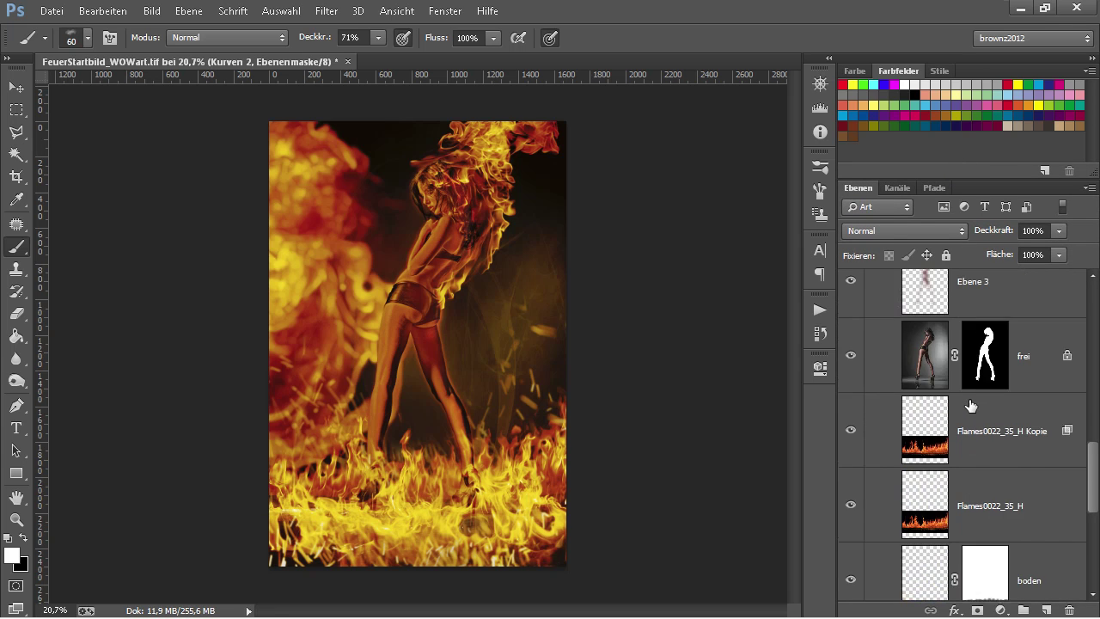
pyautogui.scroll(1, 970, 405)
pyautogui.scroll(2, 970, 406)
pyautogui.scroll(1, 970, 404)
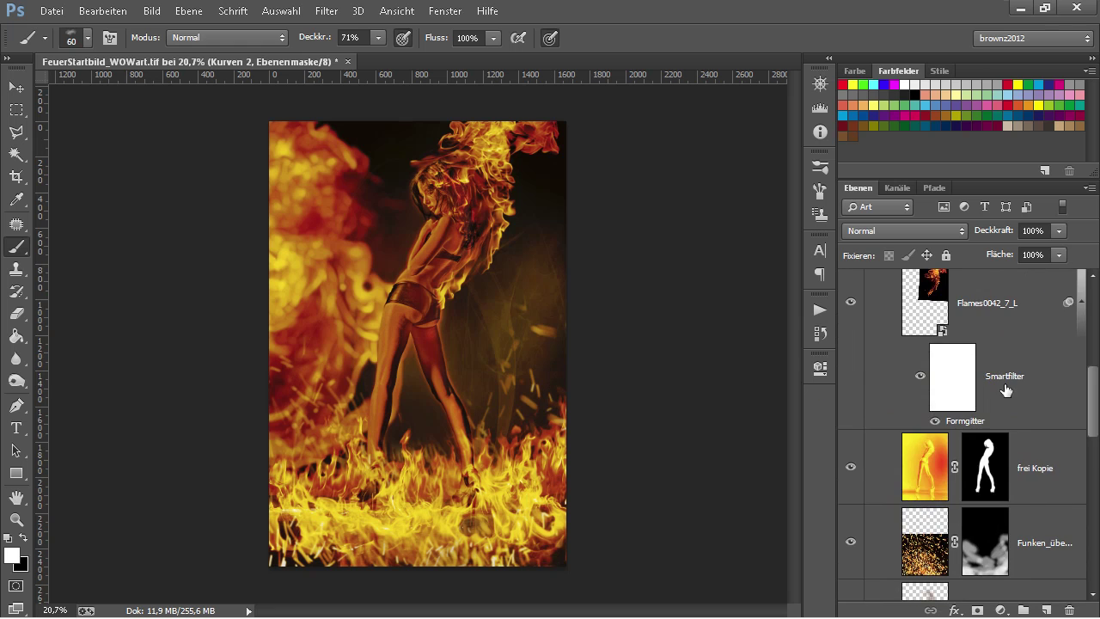
pyautogui.scroll(3, 1005, 391)
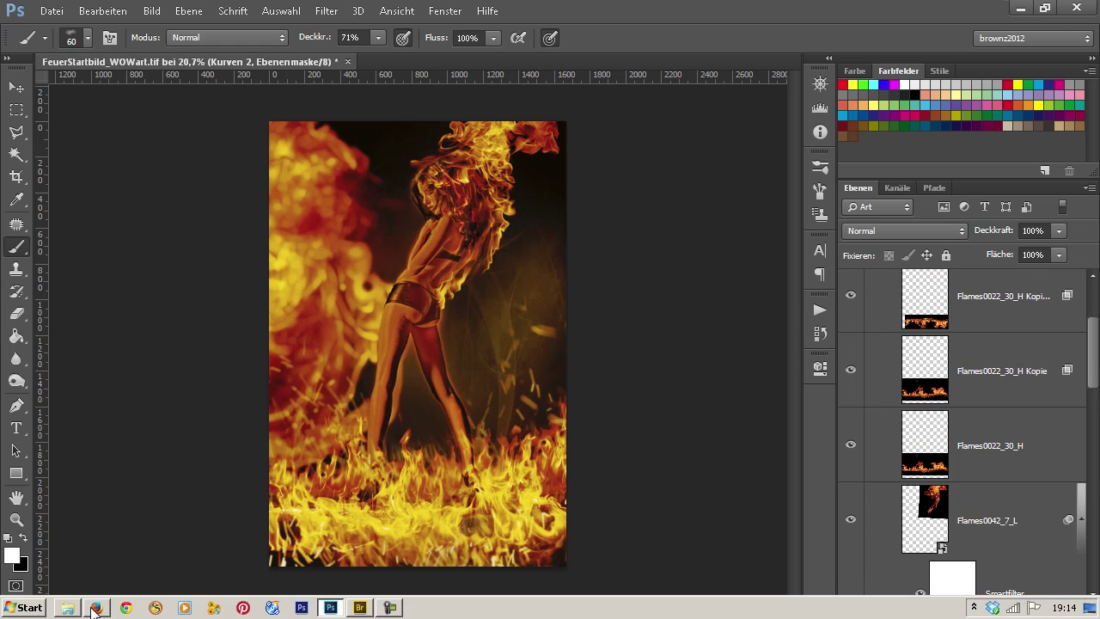
# Step: Drag Flames0024_2_L.jpg from the Flammen Explorer folder onto the Photoshop canvas
pyautogui.click(67, 609)
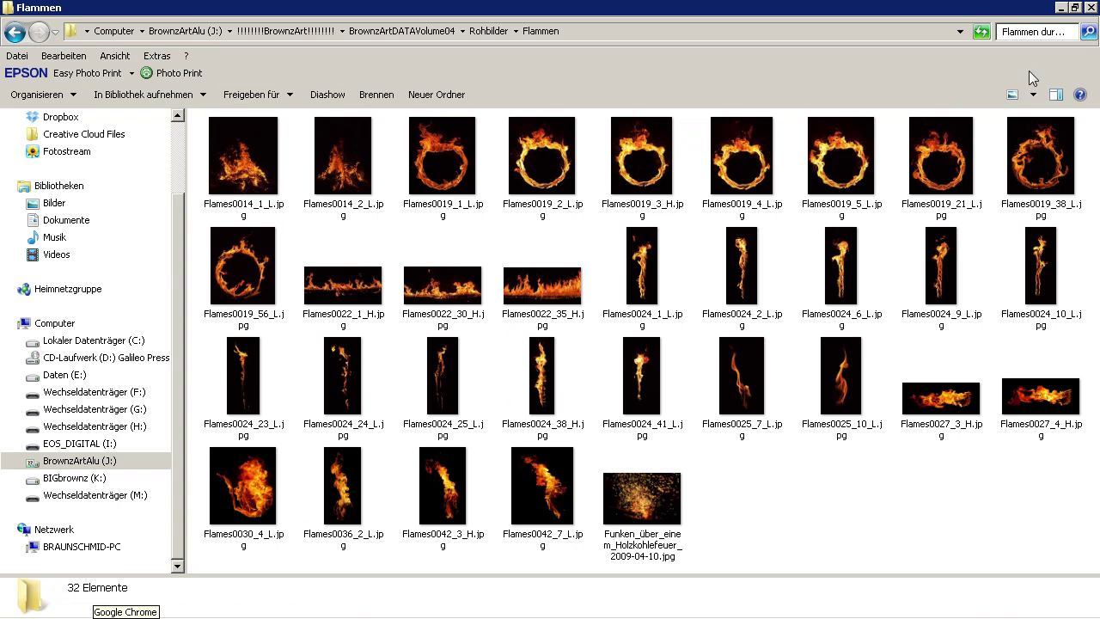
pyautogui.click(1076, 8)
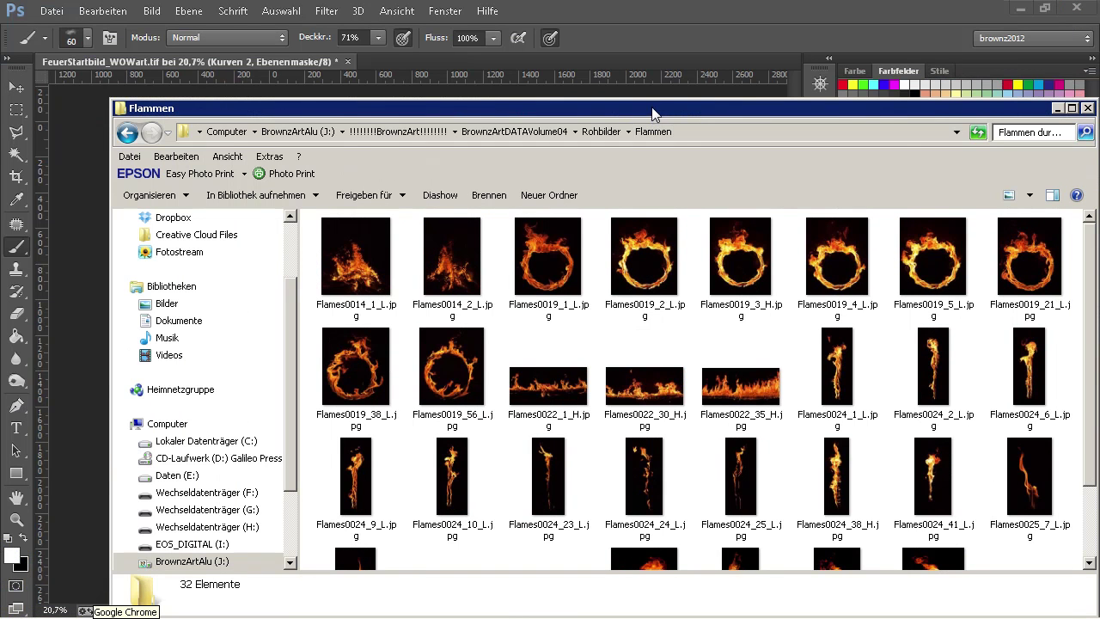
pyautogui.moveTo(652, 106); pyautogui.dragTo(661, 225)
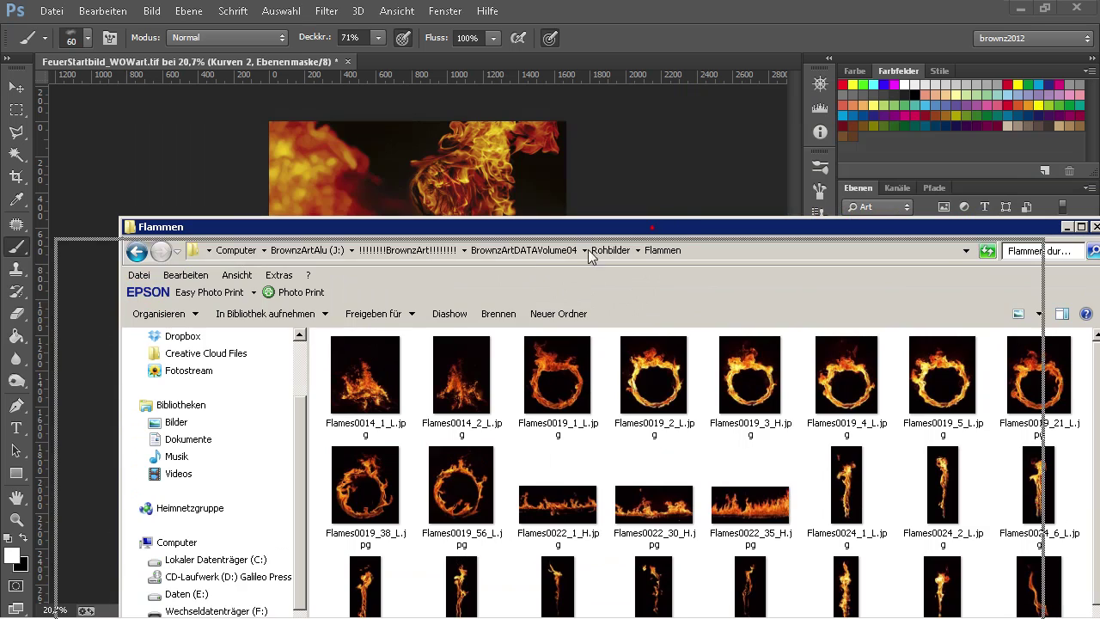
pyautogui.moveTo(590, 256); pyautogui.dragTo(436, 327)
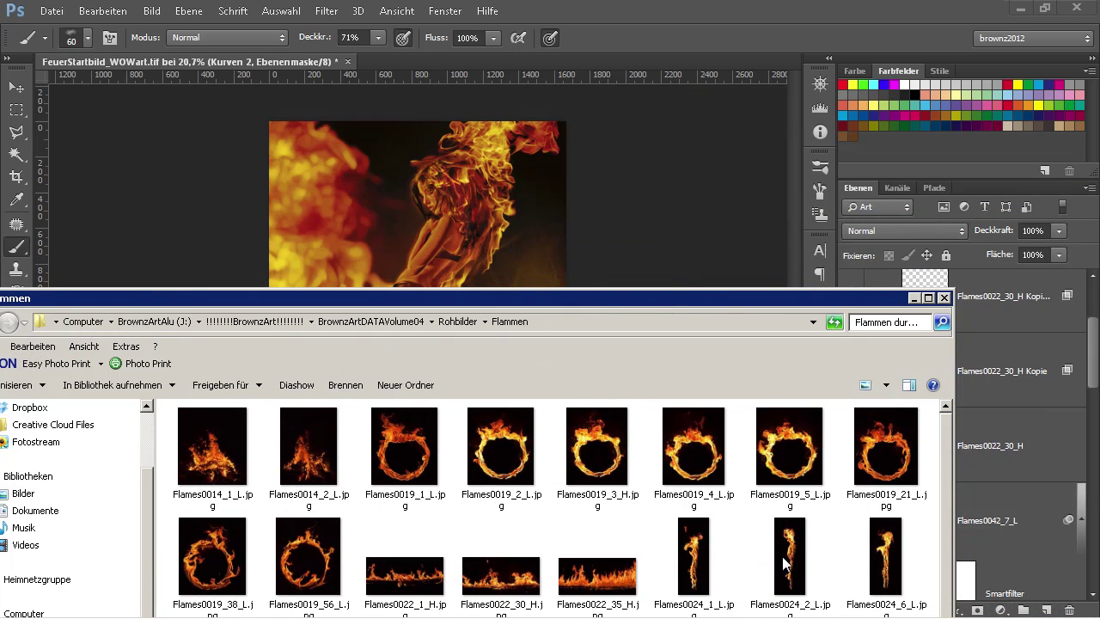
pyautogui.moveTo(792, 563); pyautogui.dragTo(405, 225)
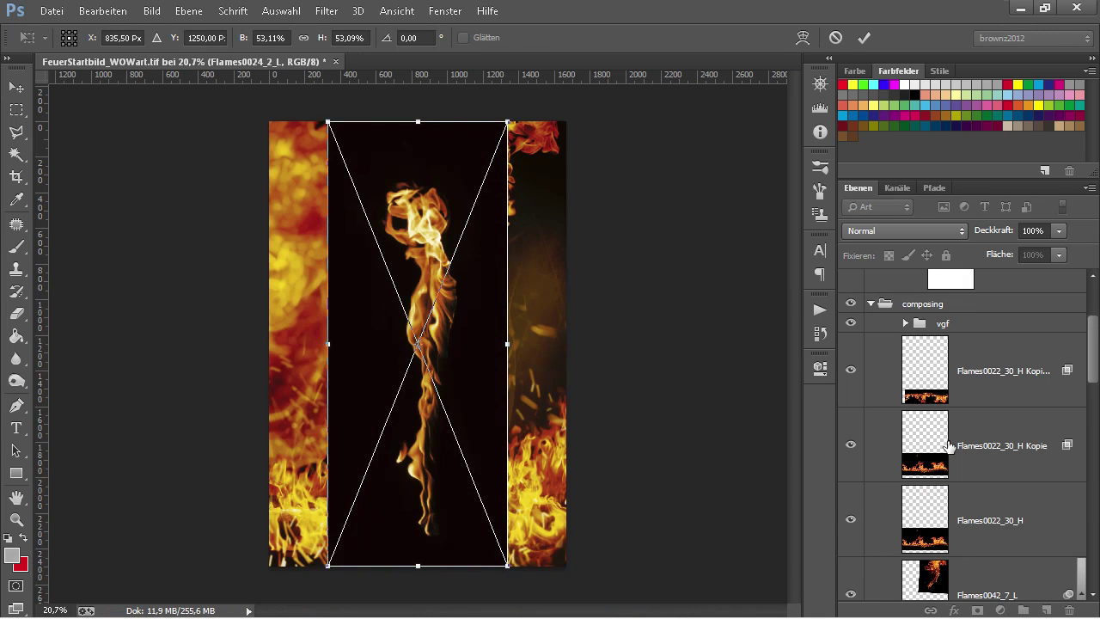
# Step: Confirm the placed Flames0024_2_L image's size and position
pyautogui.scroll(-2, 962, 457)
pyautogui.scroll(-2, 963, 458)
pyautogui.scroll(-2, 962, 458)
pyautogui.scroll(-5, 963, 458)
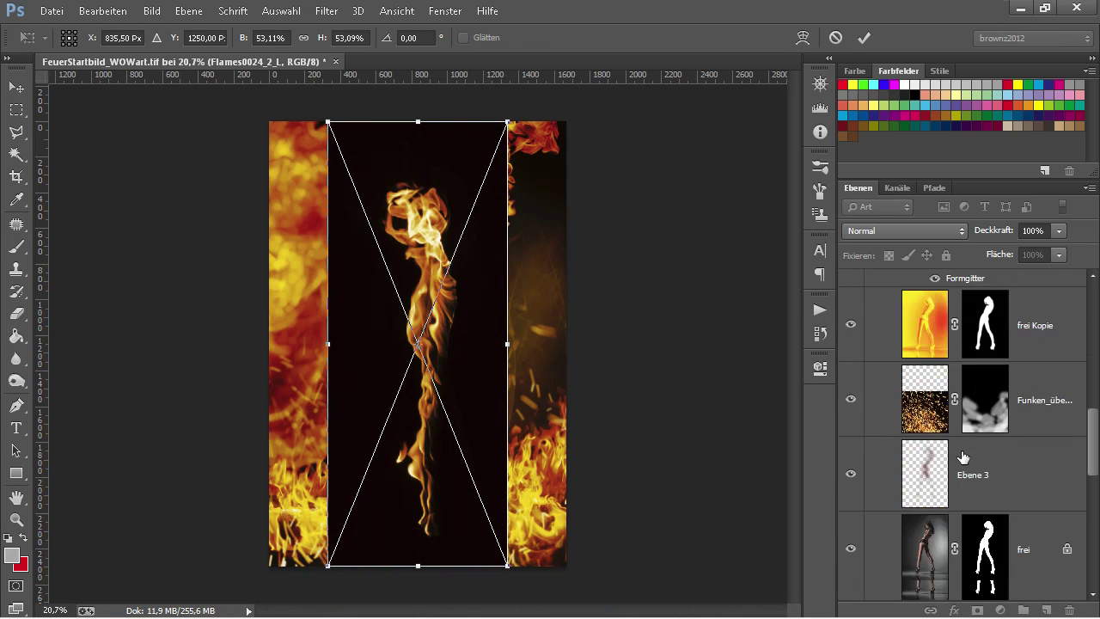
pyautogui.scroll(-3, 962, 457)
pyautogui.scroll(-2, 963, 458)
pyautogui.scroll(-3, 963, 458)
pyautogui.scroll(-4, 962, 458)
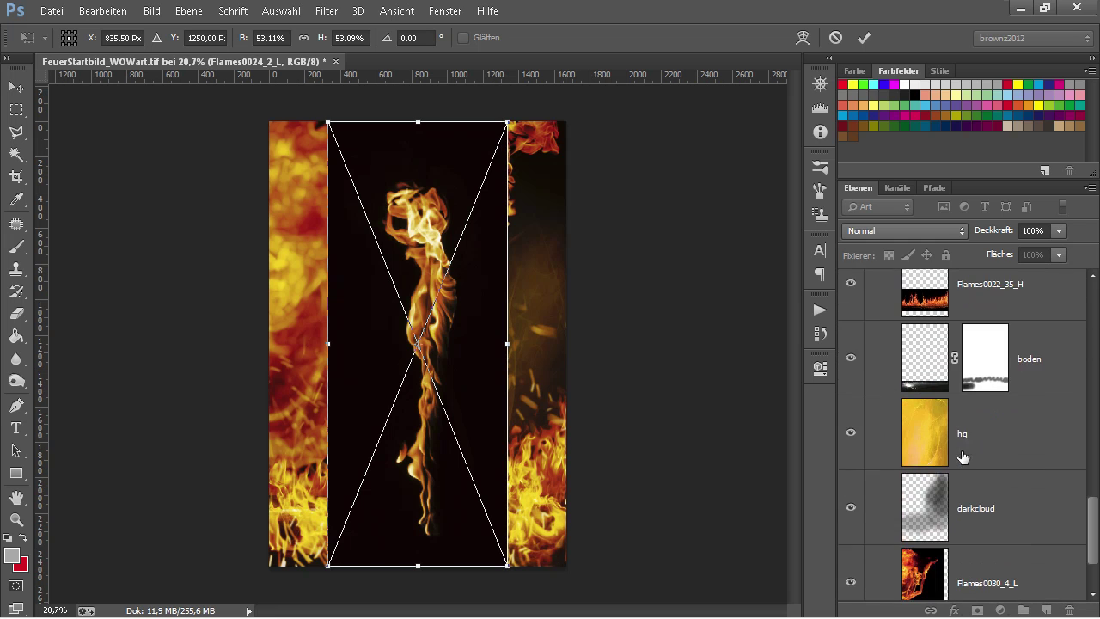
pyautogui.scroll(-3, 963, 458)
pyautogui.scroll(5, 988, 477)
pyautogui.scroll(5, 1019, 492)
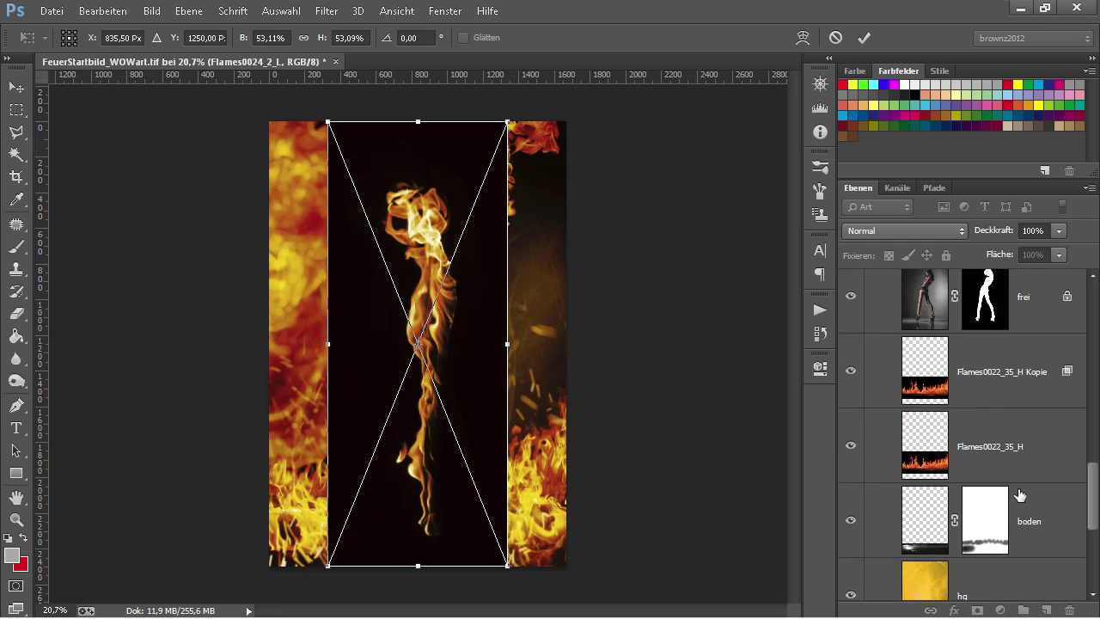
pyautogui.scroll(5, 1018, 489)
pyautogui.scroll(5, 1015, 488)
pyautogui.scroll(5, 1016, 488)
pyautogui.scroll(5, 1007, 484)
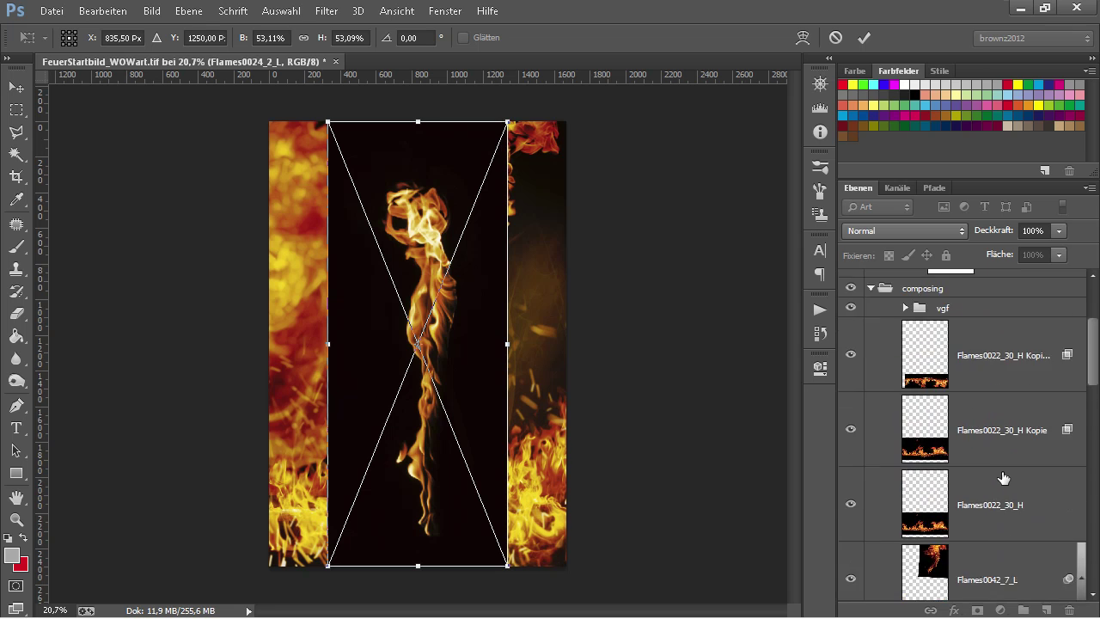
pyautogui.scroll(5, 1002, 479)
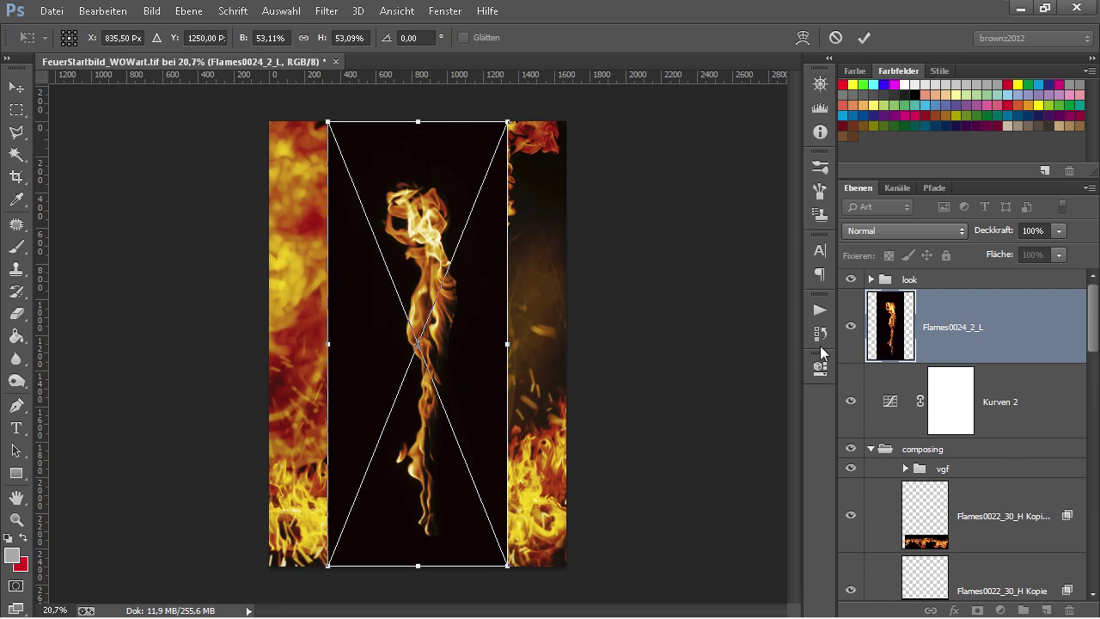
pyautogui.press('Return')
# Step: Free-transform the Flames0024_2_L layer down to about 59% by 52%
pyautogui.press('b')
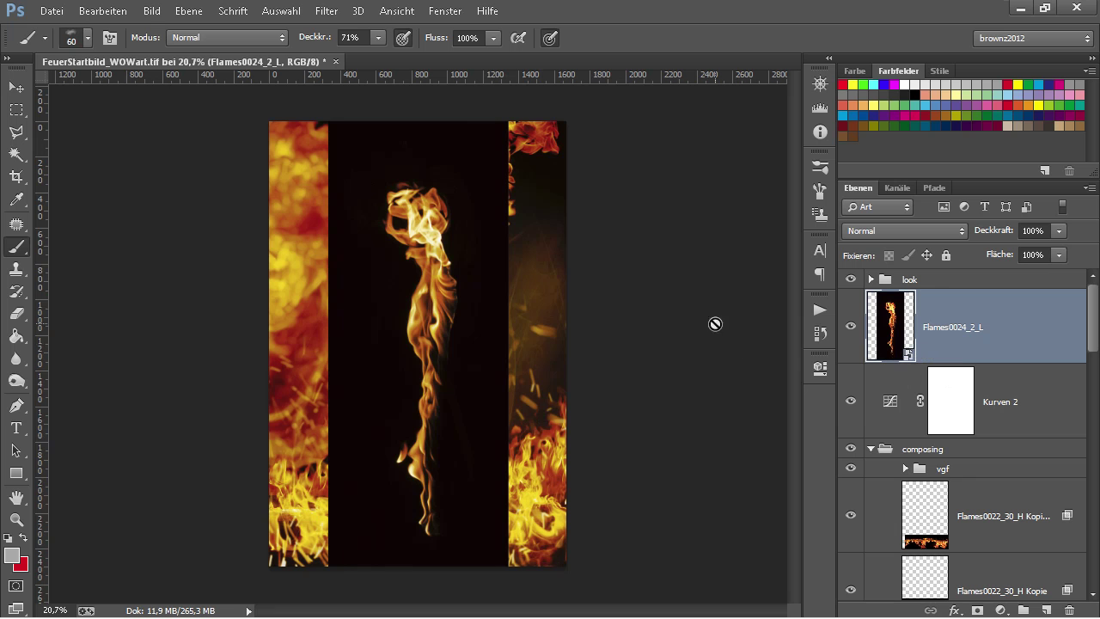
pyautogui.click(102, 11)
pyautogui.click(100, 304)
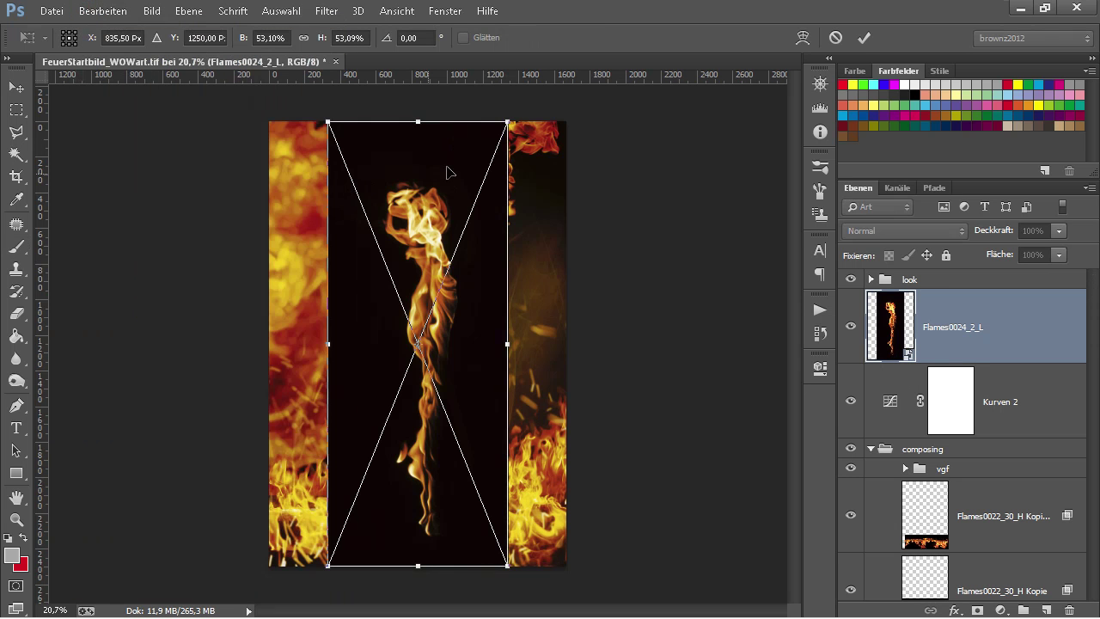
pyautogui.moveTo(505, 120)
pyautogui.mouseDown()
pyautogui.moveTo(494, 282)
pyautogui.moveTo(528, 129)
pyautogui.mouseUp()
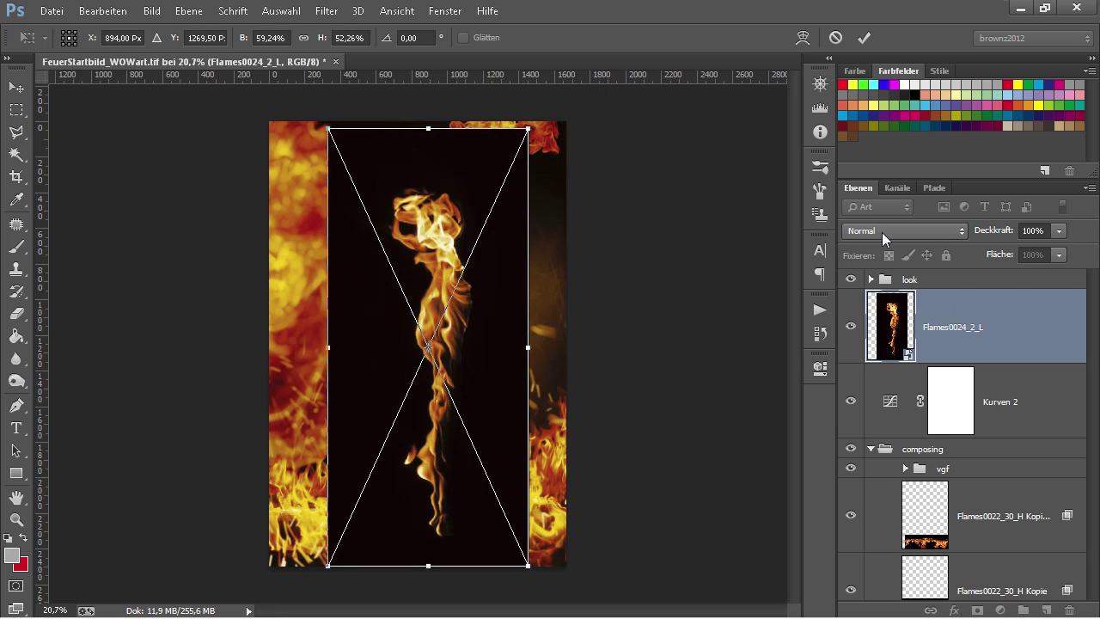
pyautogui.press('Return')
# Step: Blend the flame layer with Negativ multiplizieren and move it over the woman
pyautogui.press('b')
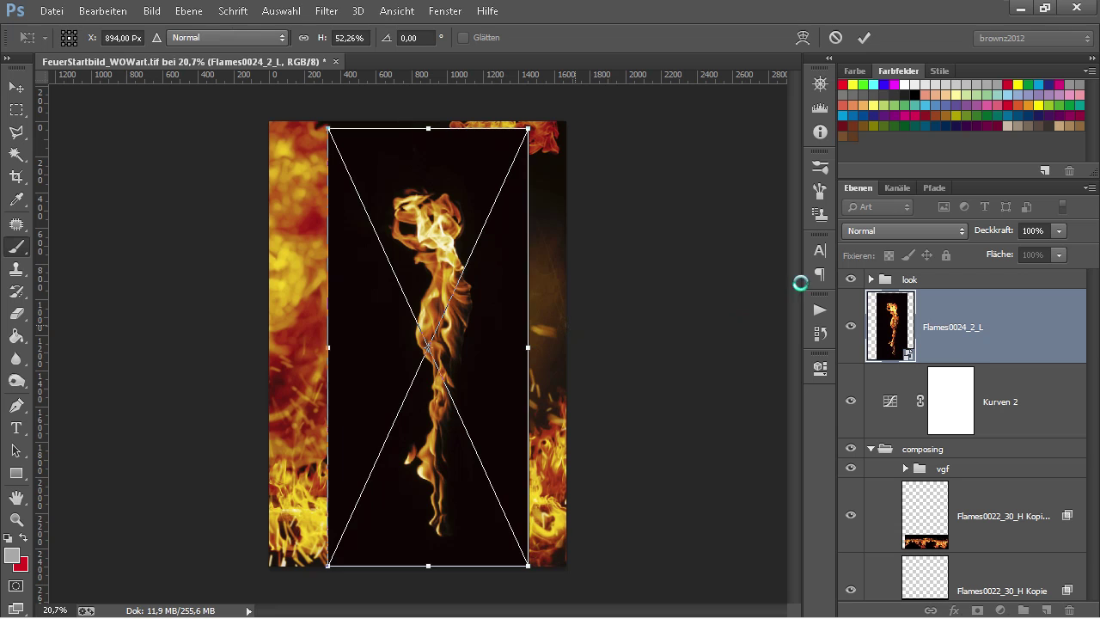
pyautogui.click(861, 231)
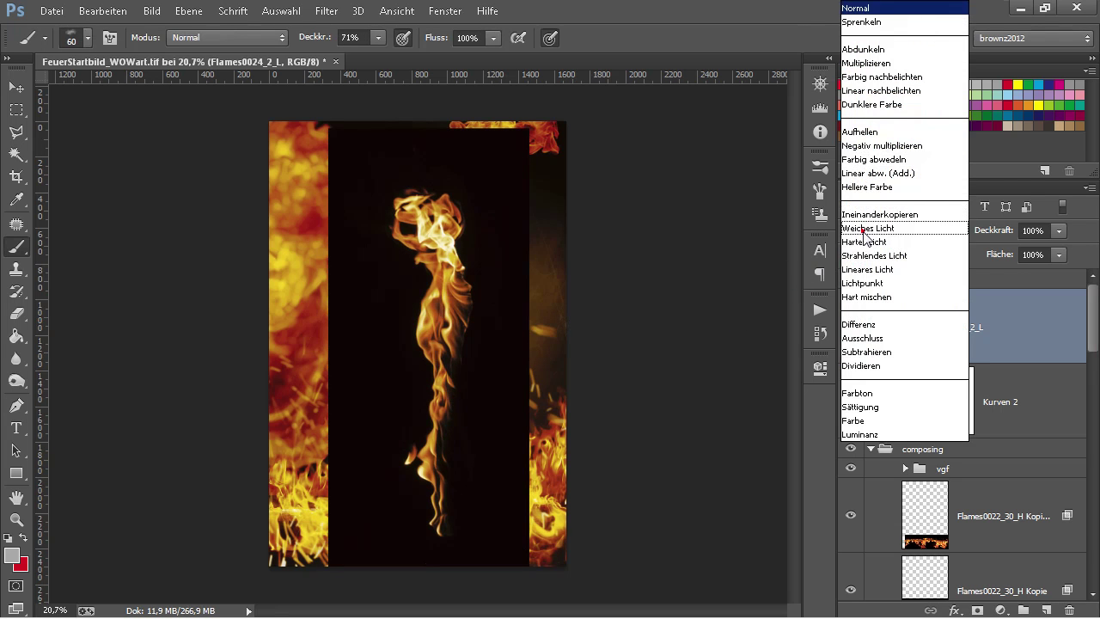
pyautogui.click(881, 145)
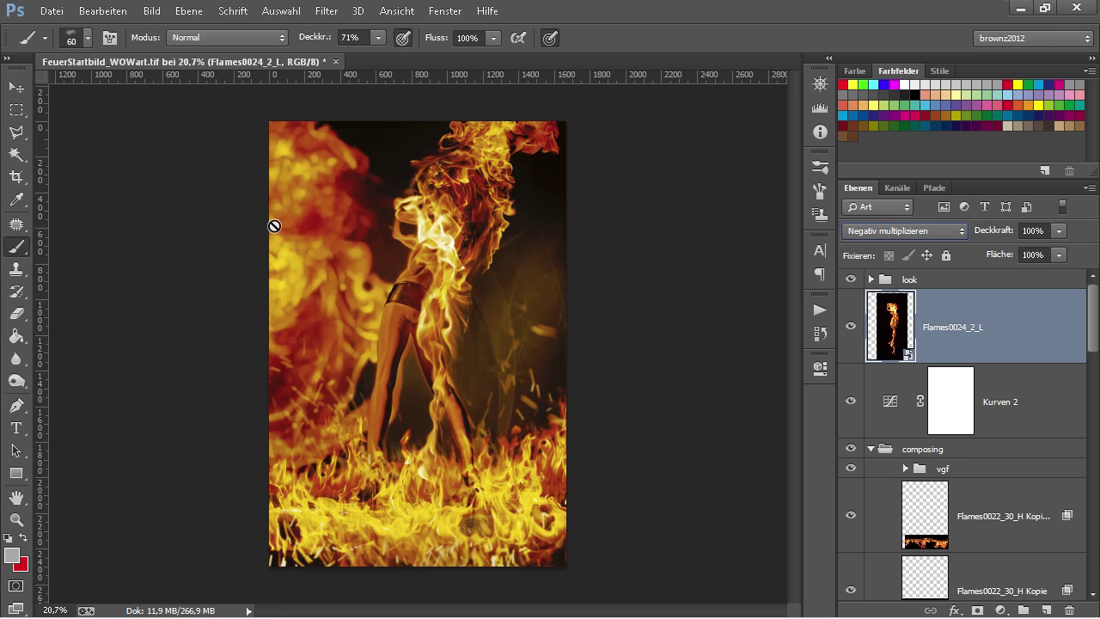
pyautogui.click(15, 87)
pyautogui.moveTo(429, 316); pyautogui.dragTo(406, 258)
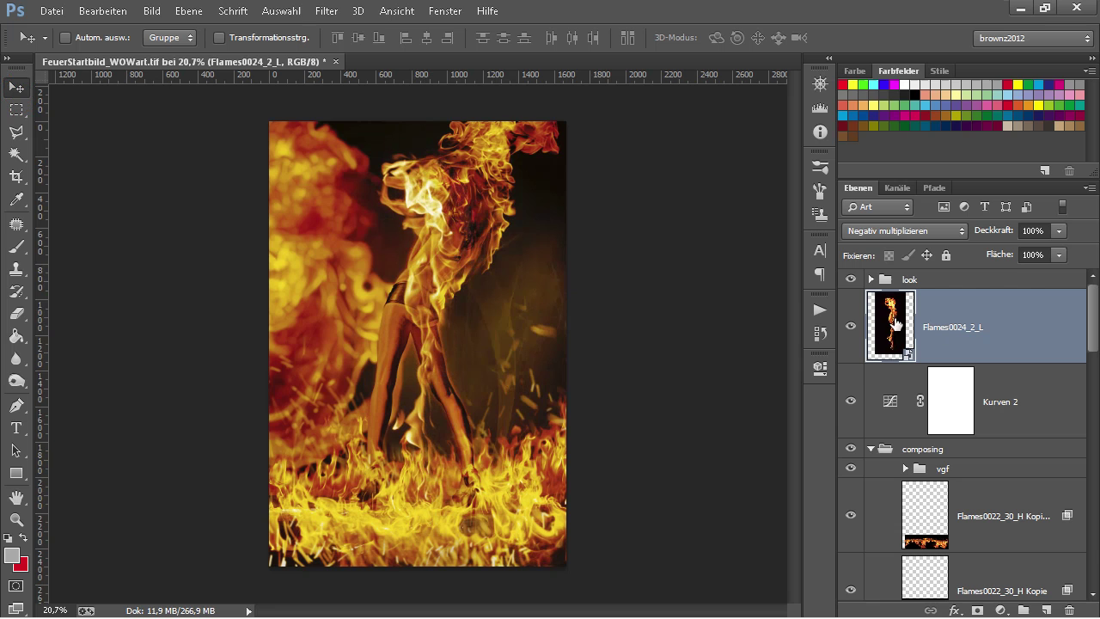
# Step: Rasterize the Flames0024_2_L layer with Ebene rastern
pyautogui.click(150, 16)
pyautogui.moveTo(176, 53)
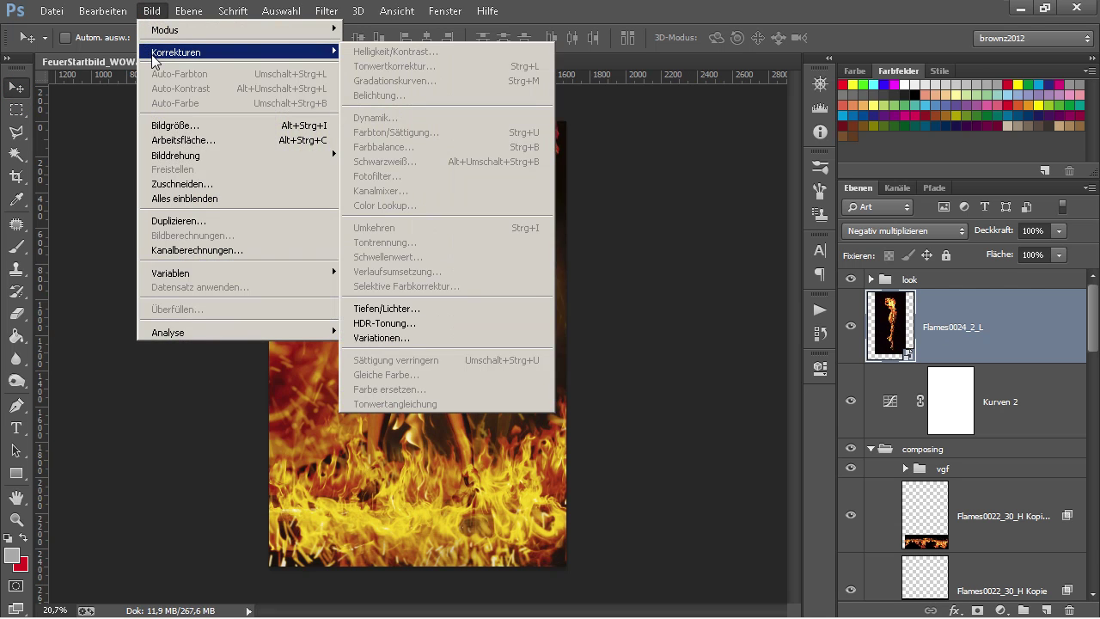
pyautogui.click(725, 228)
pyautogui.rightClick(1004, 351)
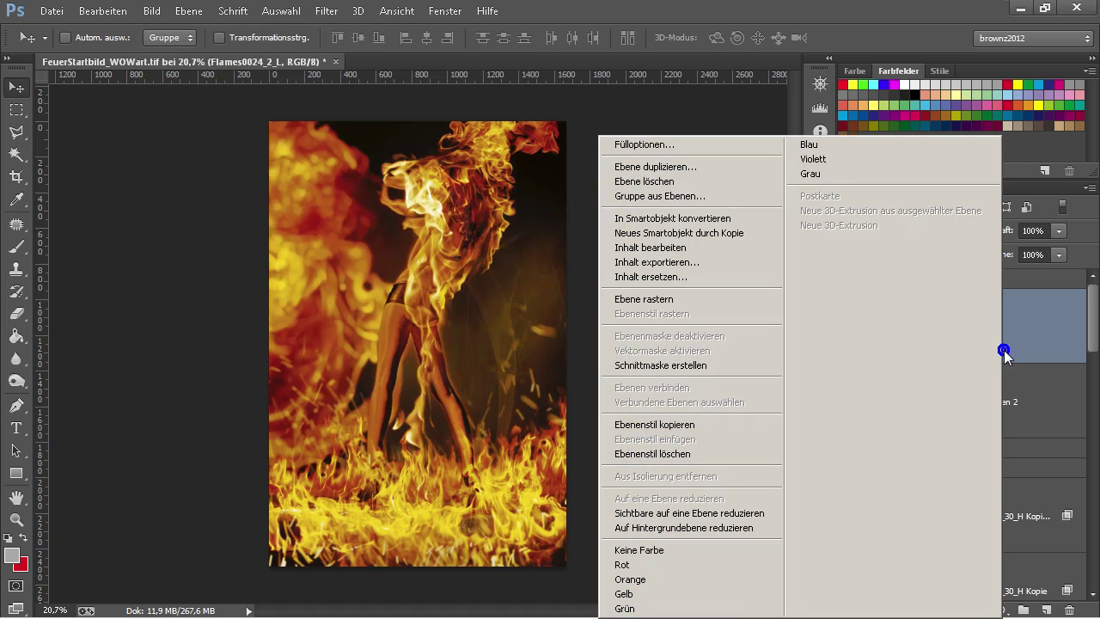
pyautogui.click(679, 299)
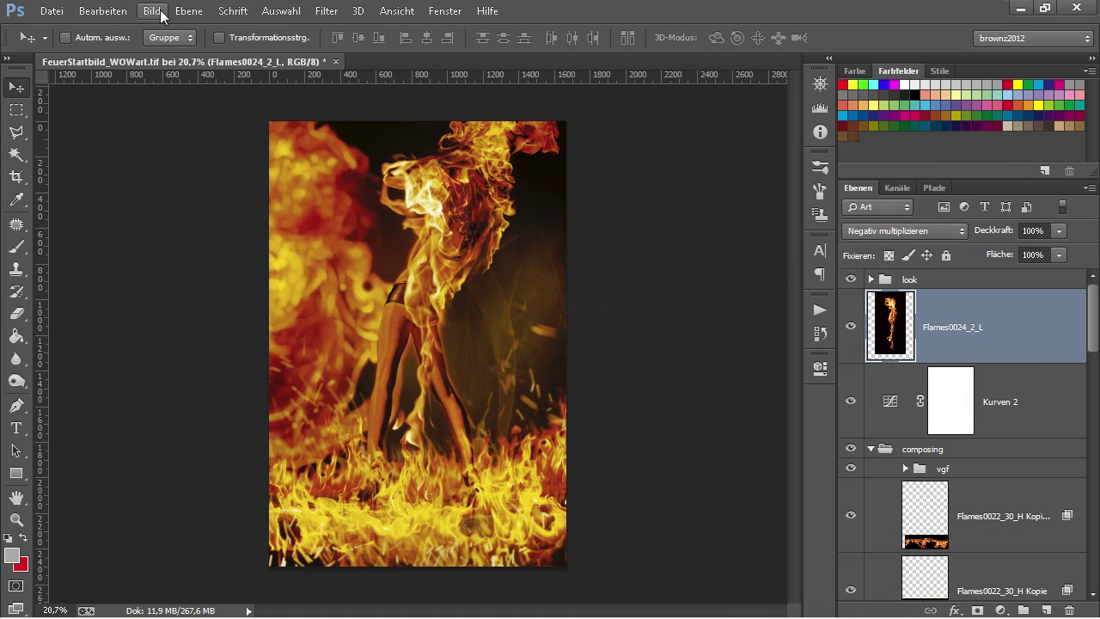
pyautogui.click(161, 13)
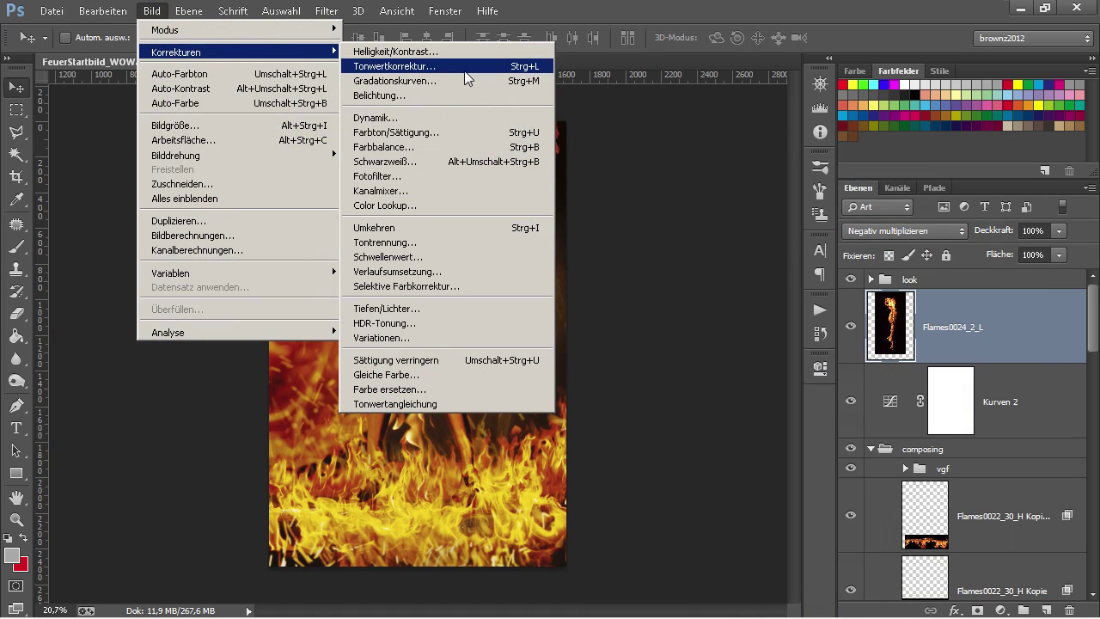
# Step: Set a sampled Levels black point on the flame layer and shift it lower-left
pyautogui.click(464, 69)
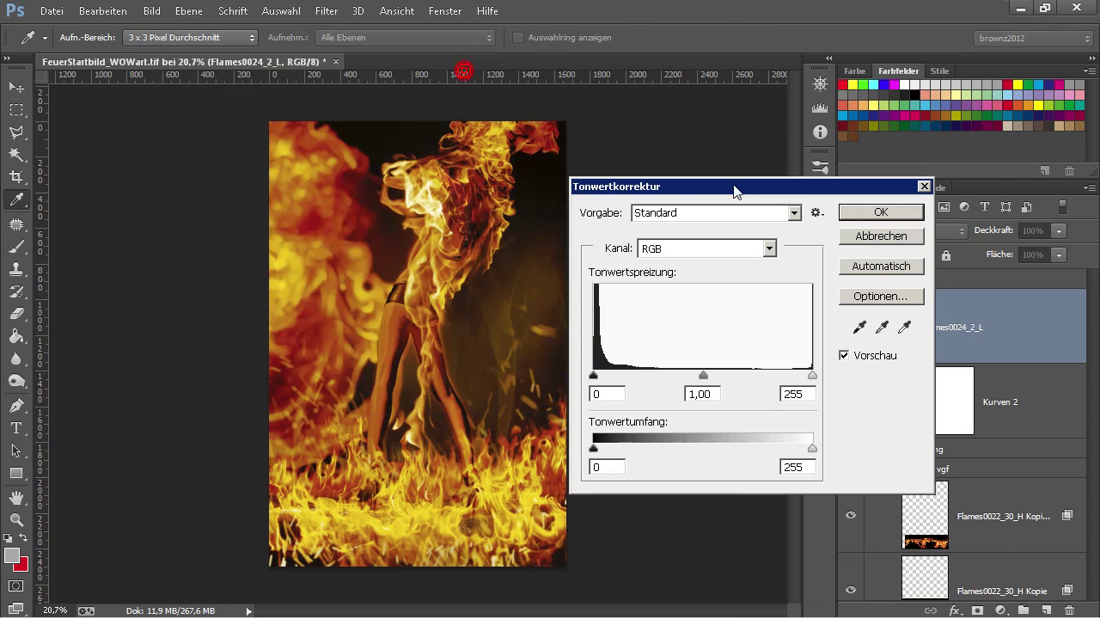
pyautogui.click(859, 327)
pyautogui.click(460, 329)
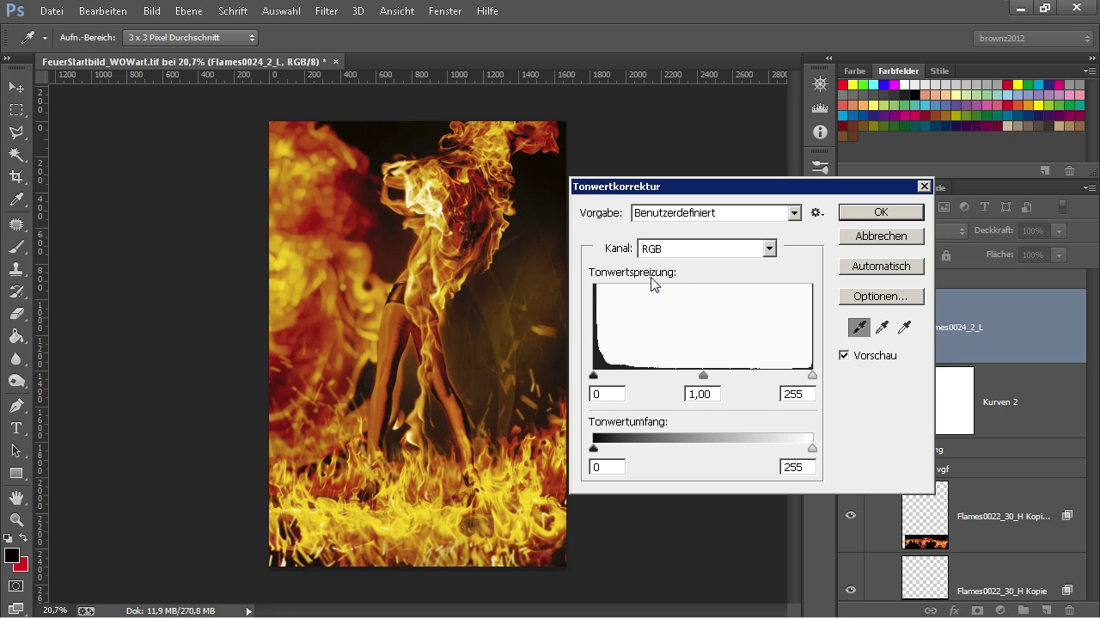
pyautogui.click(881, 219)
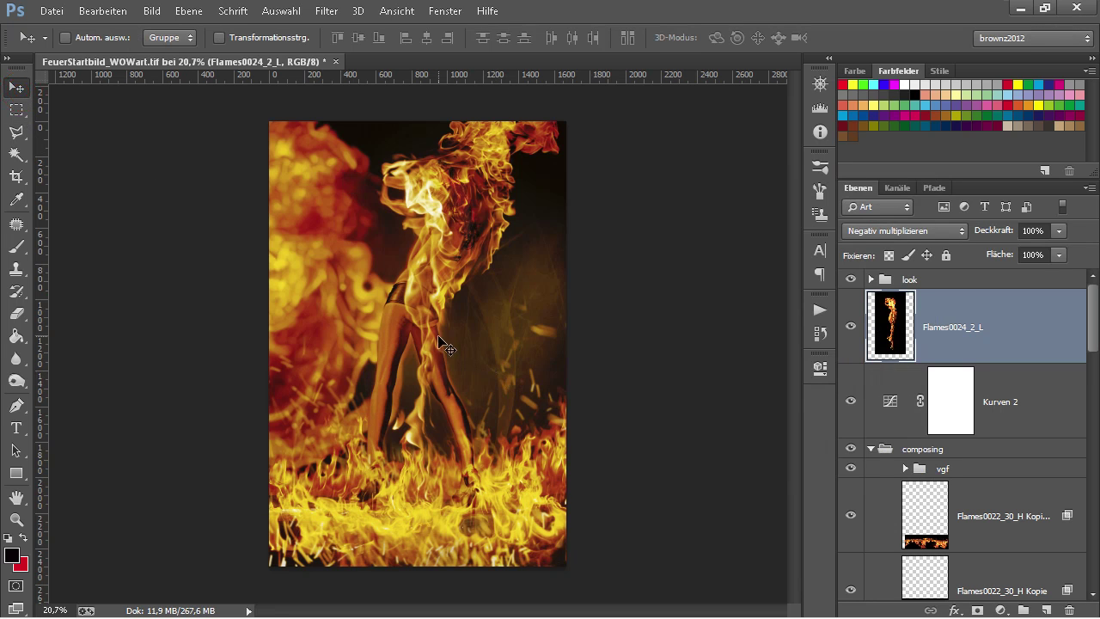
pyautogui.moveTo(432, 335)
pyautogui.mouseDown()
pyautogui.moveTo(383, 370)
pyautogui.moveTo(366, 346)
pyautogui.moveTo(361, 356)
pyautogui.moveTo(379, 370)
pyautogui.mouseUp()
pyautogui.moveTo(371, 319)
pyautogui.mouseDown()
pyautogui.moveTo(358, 320)
pyautogui.moveTo(387, 287)
pyautogui.moveTo(382, 275)
pyautogui.mouseUp()
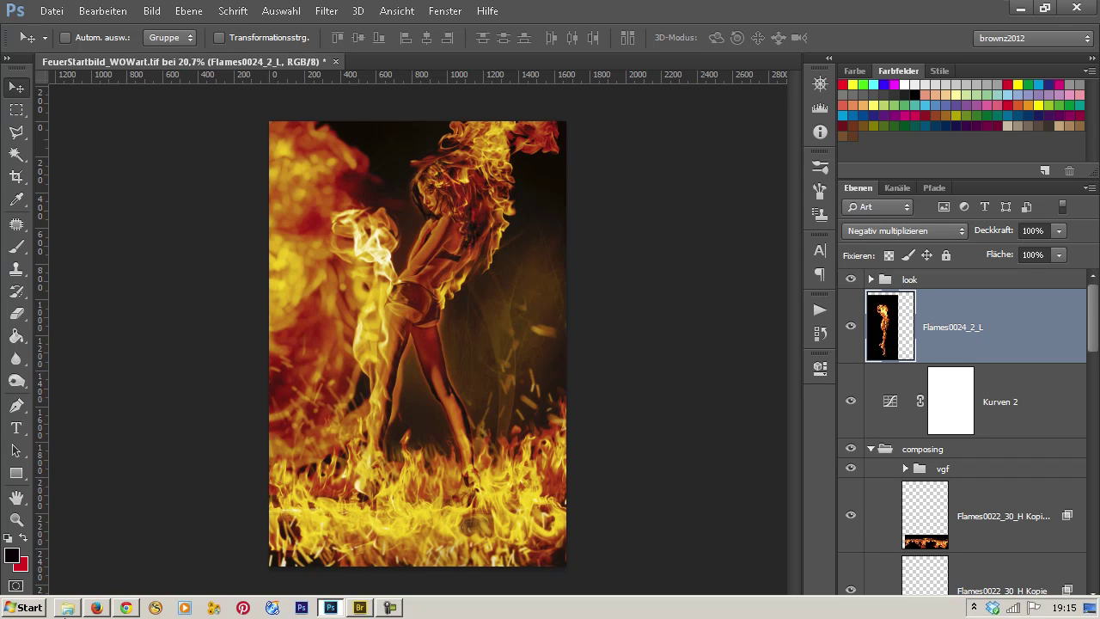
# Step: Drag Flames0024_10_L from the Flammen folder onto the canvas as a new layer
pyautogui.click(73, 612)
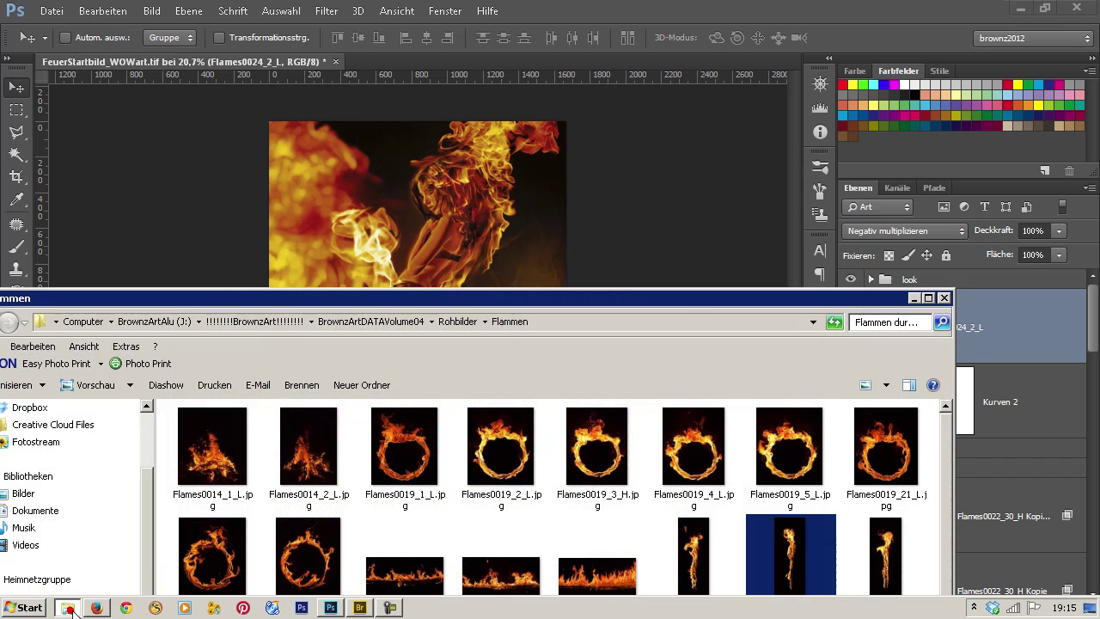
pyautogui.scroll(-1, 678, 485)
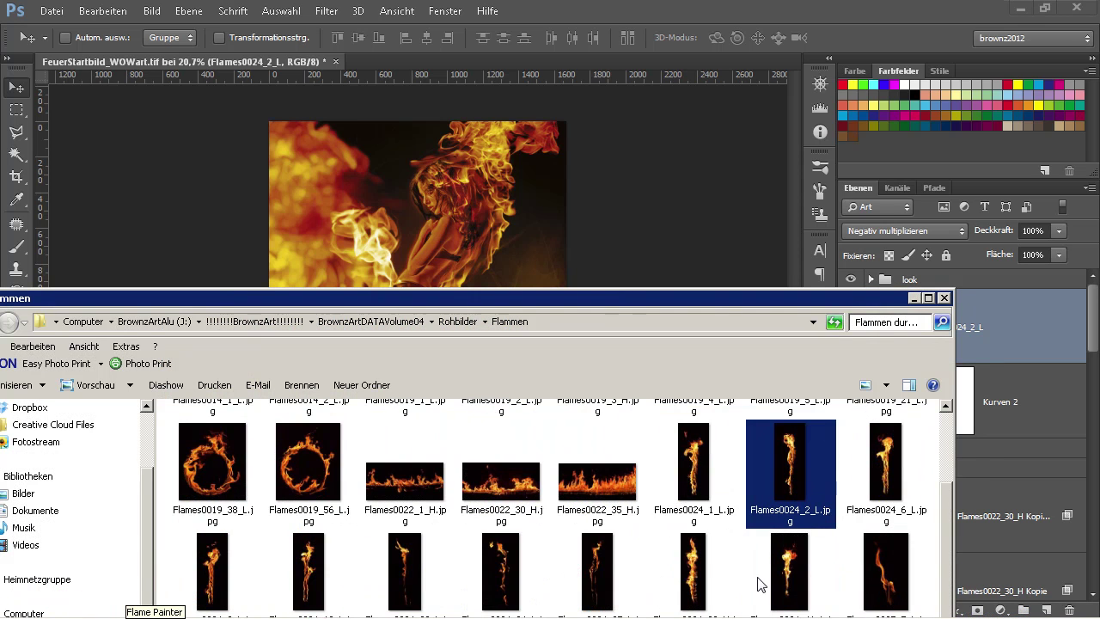
pyautogui.moveTo(311, 578); pyautogui.dragTo(508, 337)
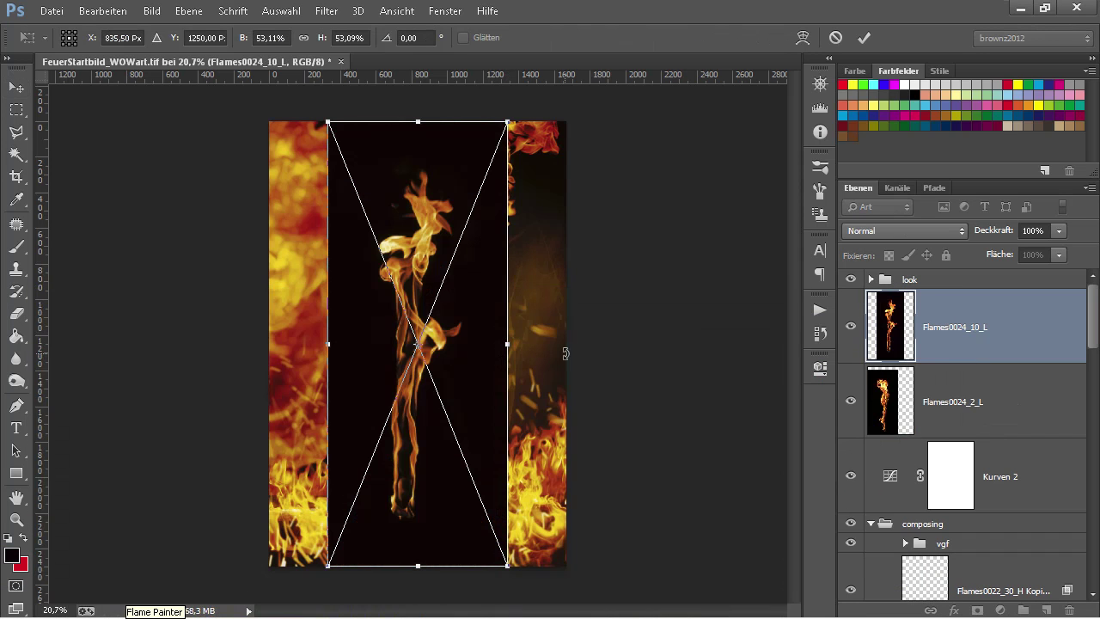
# Step: Commit Flames0024_10_L and set its blend mode to Negativ multiplizieren
pyautogui.press('Return')
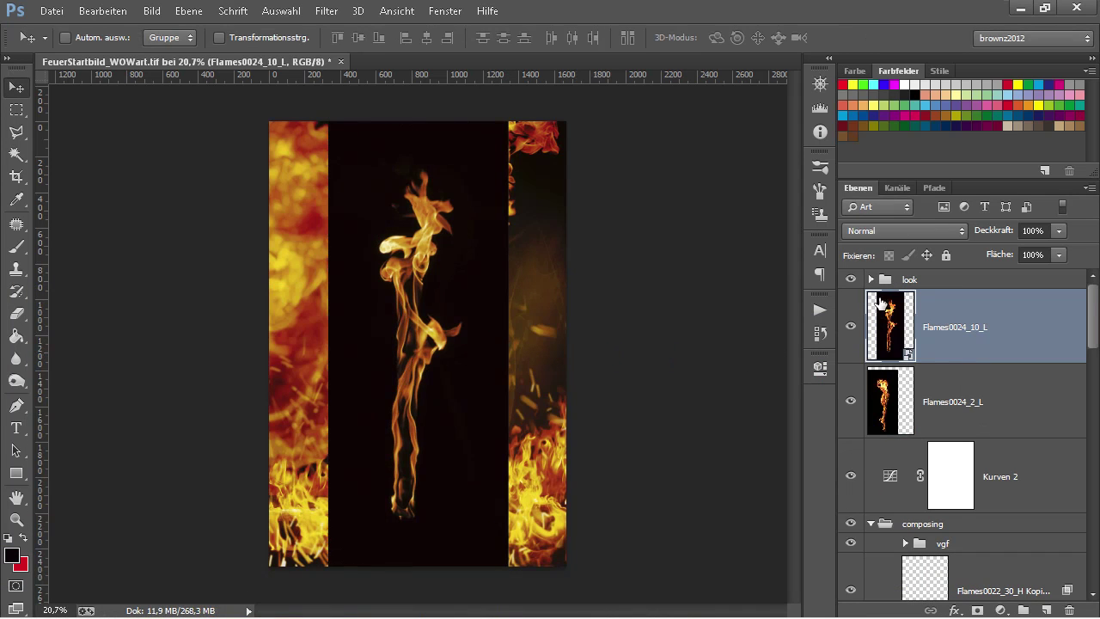
pyautogui.click(884, 236)
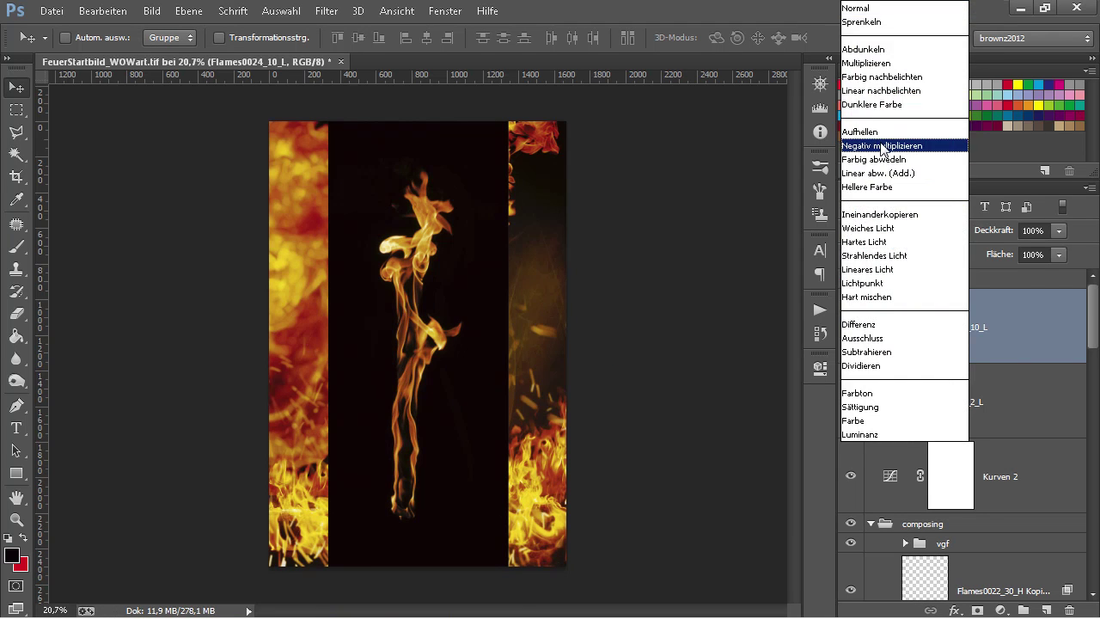
pyautogui.click(879, 145)
pyautogui.click(153, 12)
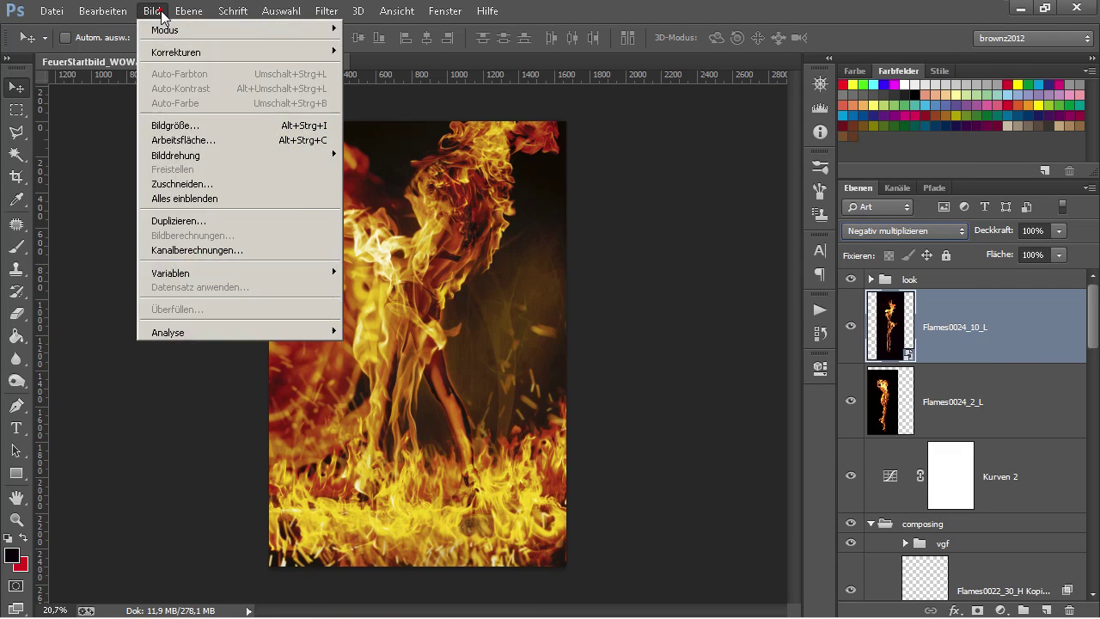
pyautogui.moveTo(176, 53)
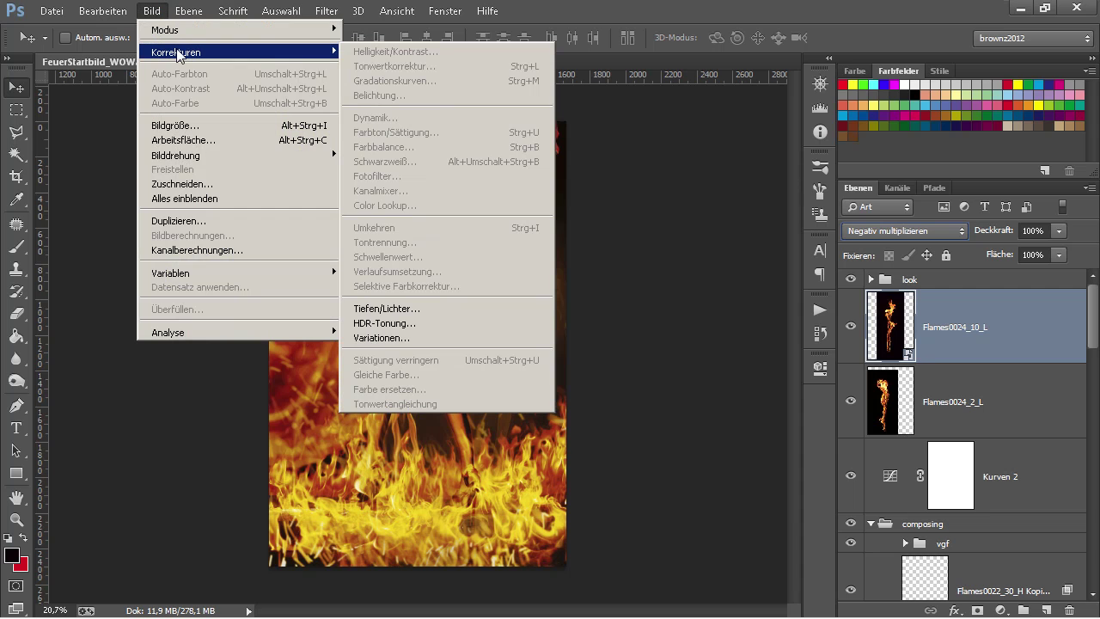
pyautogui.click(627, 271)
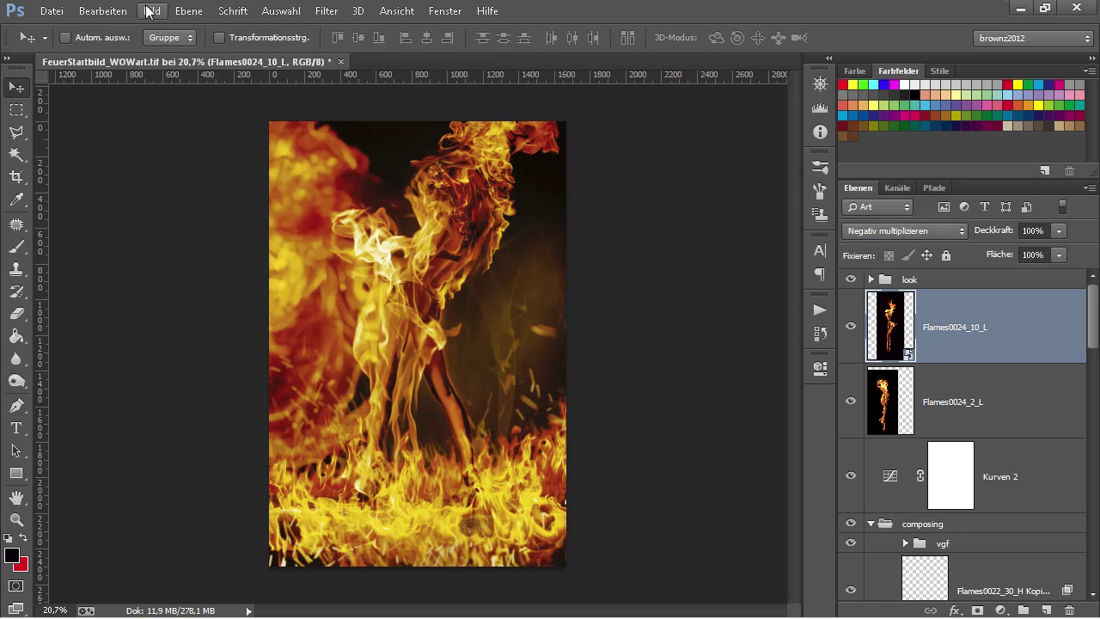
pyautogui.click(151, 11)
pyautogui.moveTo(177, 51)
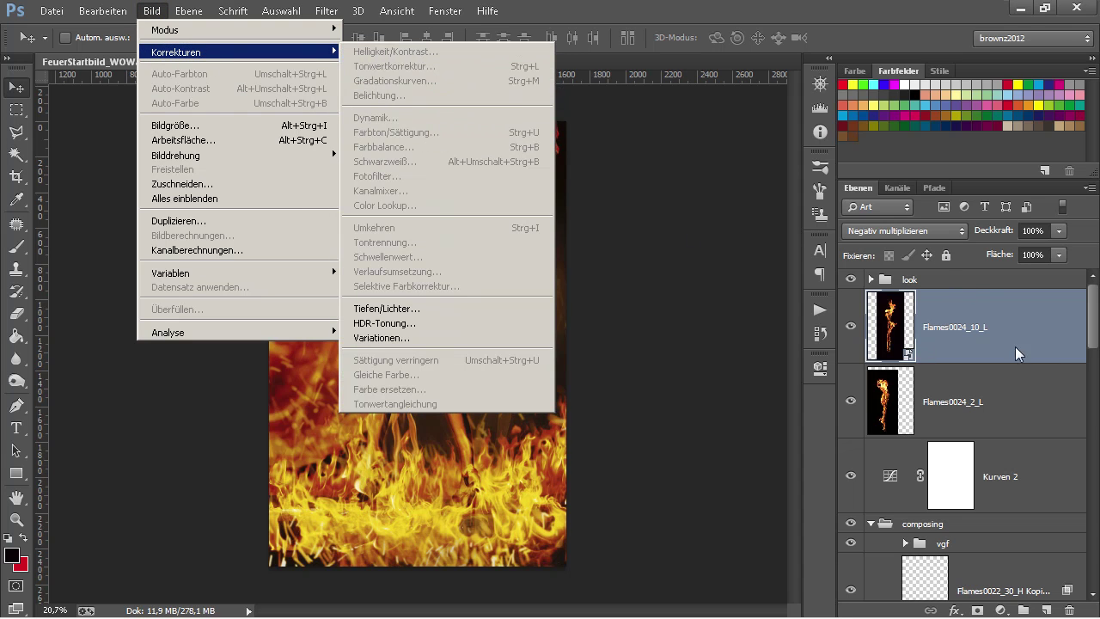
# Step: Rasterize Flames0024_10_L and darken it with a sampled Levels black point
pyautogui.rightClick(1051, 344)
pyautogui.click(731, 301)
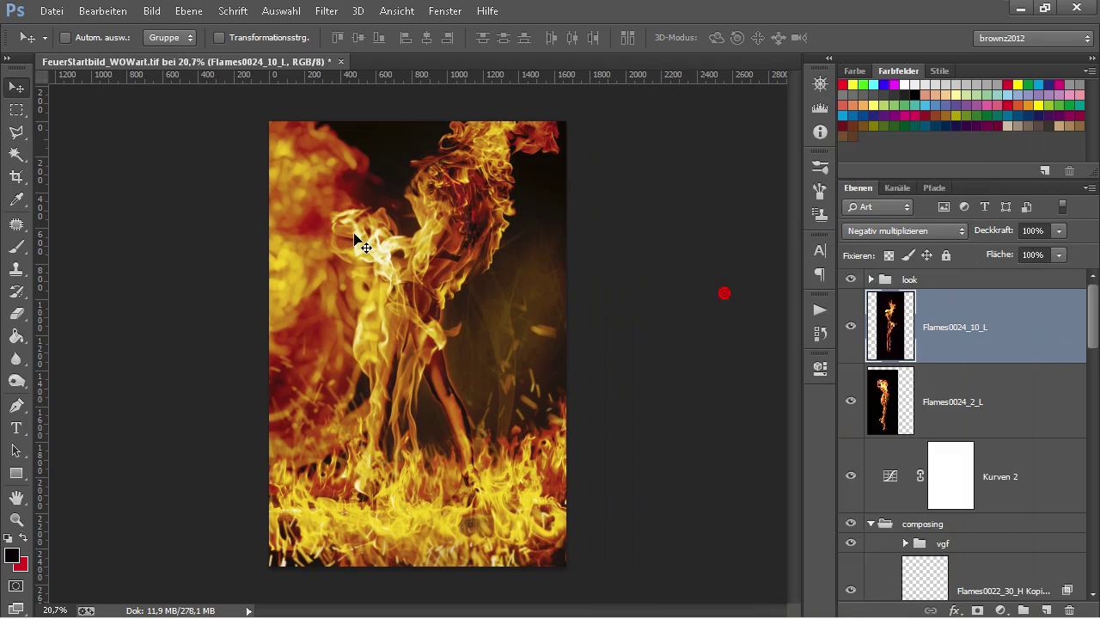
pyautogui.click(165, 14)
pyautogui.moveTo(176, 52)
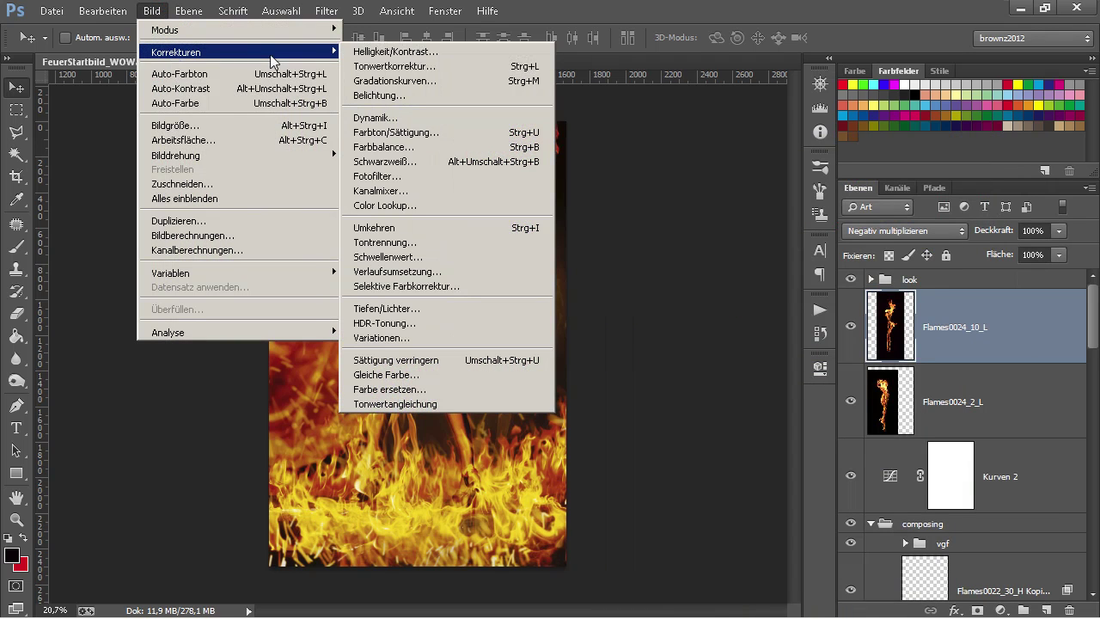
pyautogui.click(378, 66)
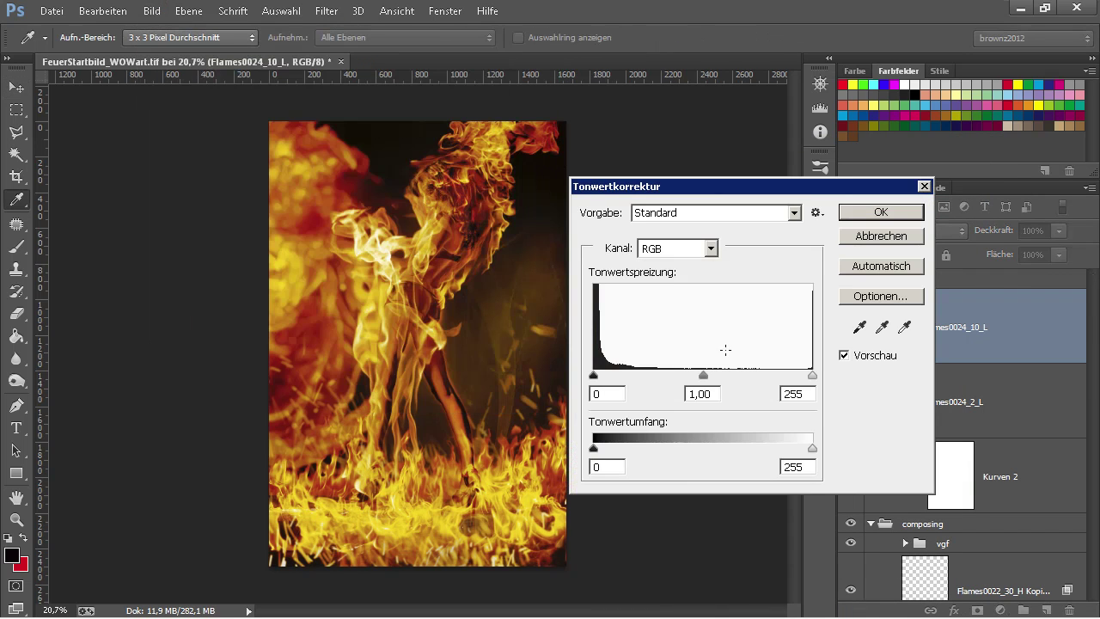
pyautogui.click(859, 327)
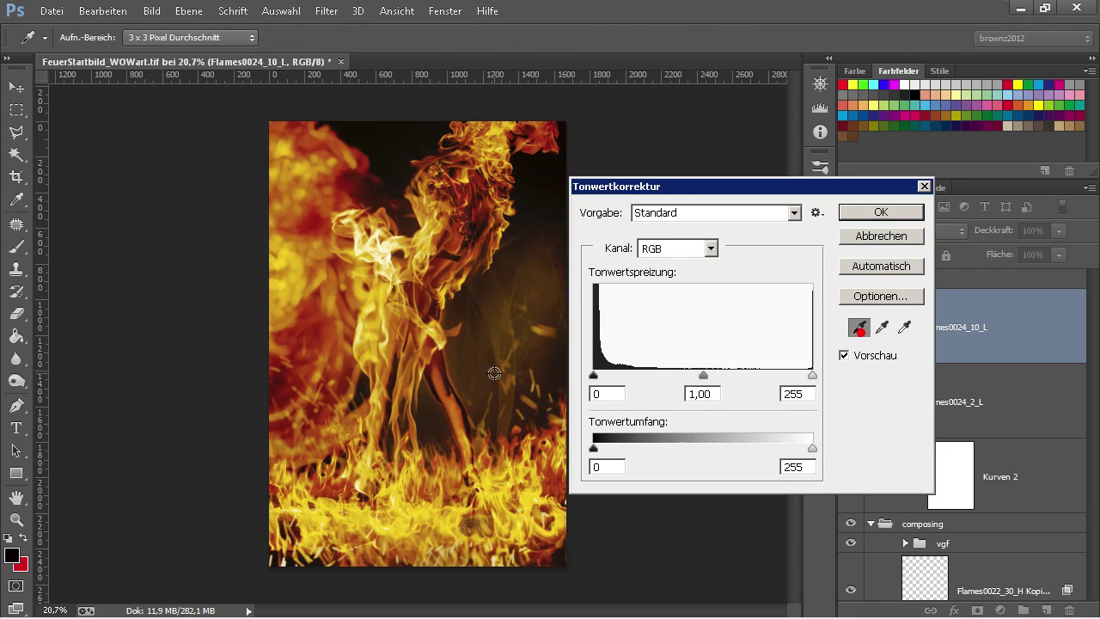
pyautogui.click(429, 401)
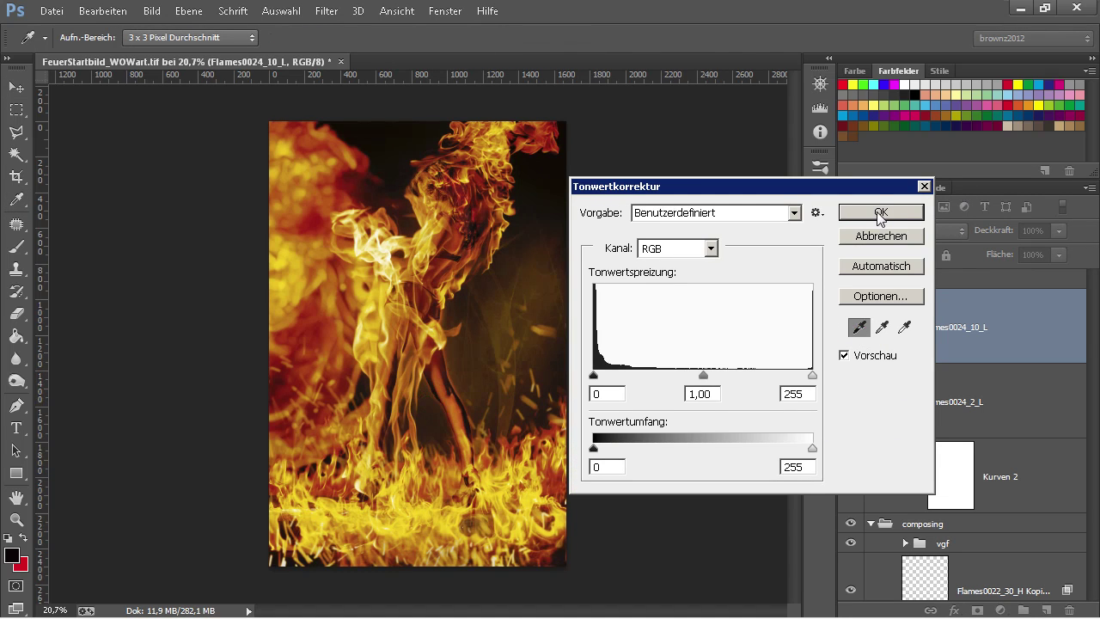
pyautogui.click(881, 212)
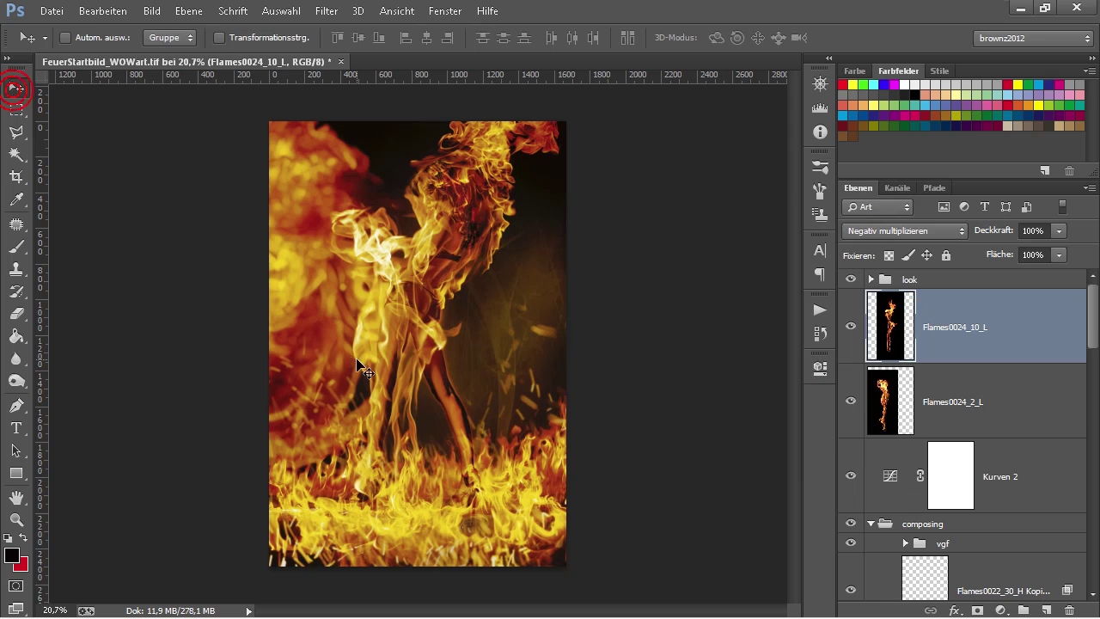
# Step: Move Flames0024_10_L right and start Puppet Warp with the mesh hidden
pyautogui.moveTo(415, 371)
pyautogui.mouseDown()
pyautogui.moveTo(479, 384)
pyautogui.moveTo(480, 354)
pyautogui.moveTo(474, 370)
pyautogui.mouseUp()
pyautogui.click(83, 18)
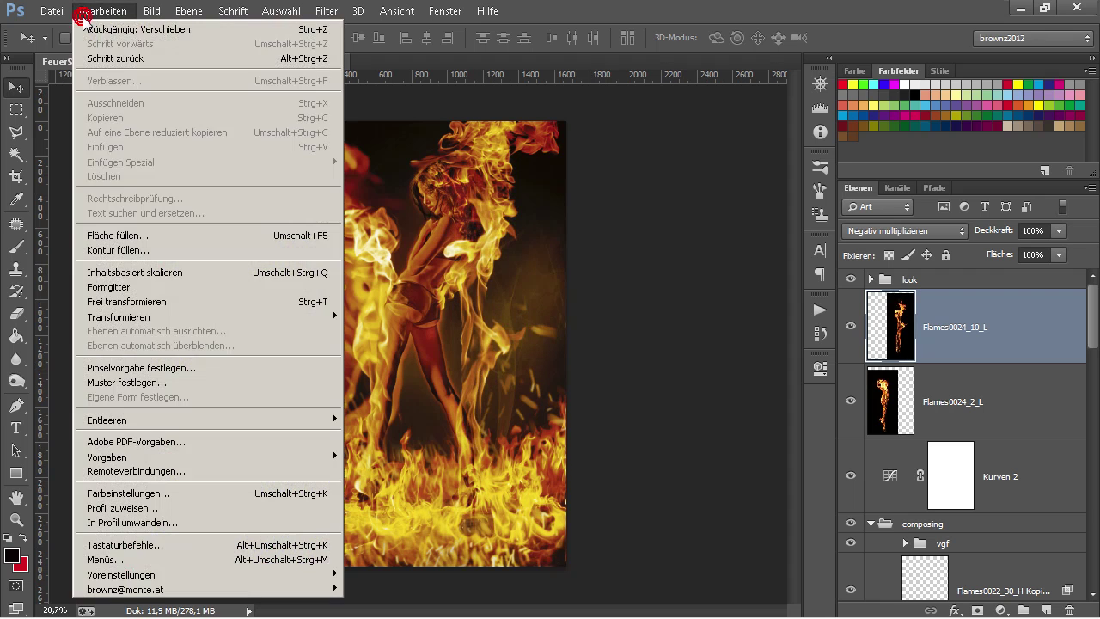
pyautogui.click(108, 289)
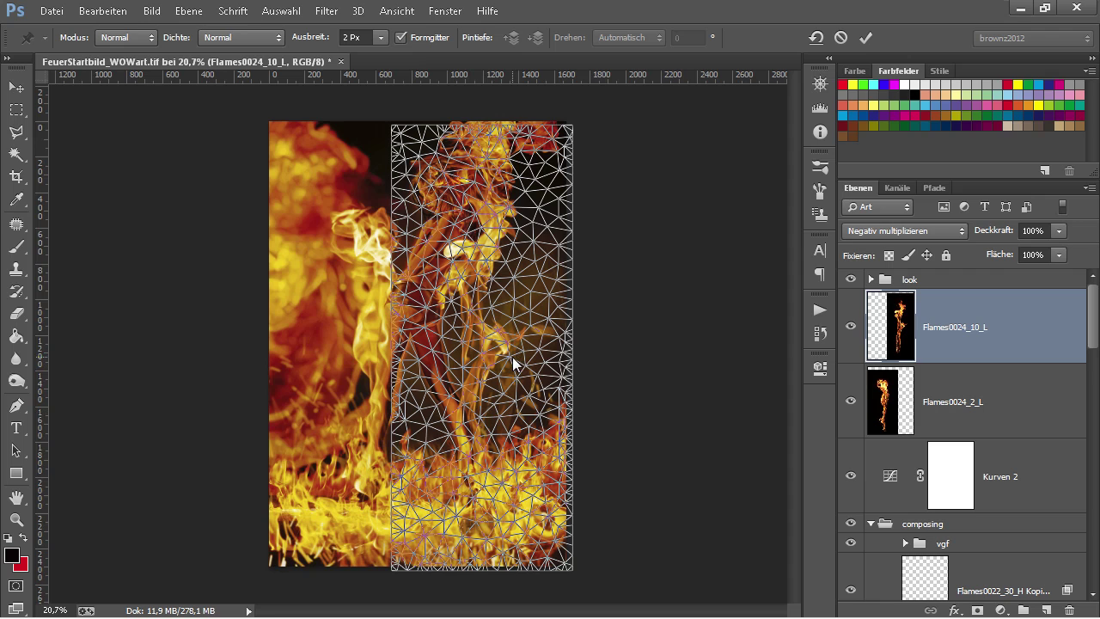
pyautogui.hotkey('ctrl', 'h')
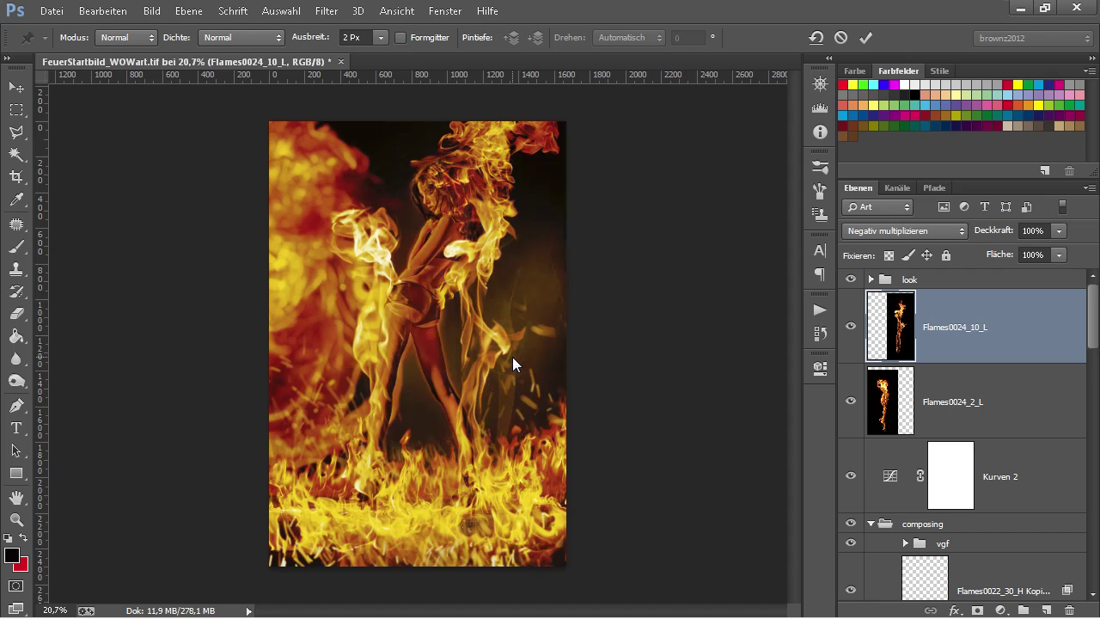
# Step: Pin and bend the flame along the lower leg, thigh and waist, then commit
pyautogui.moveTo(468, 409); pyautogui.dragTo(465, 423)
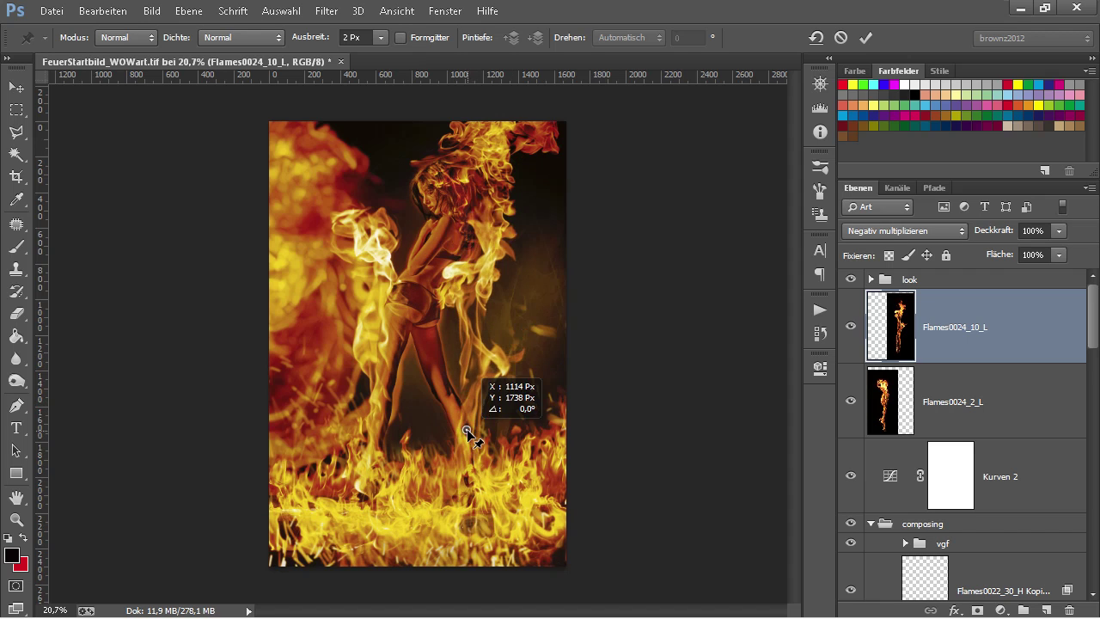
pyautogui.scroll(2, 522, 472)
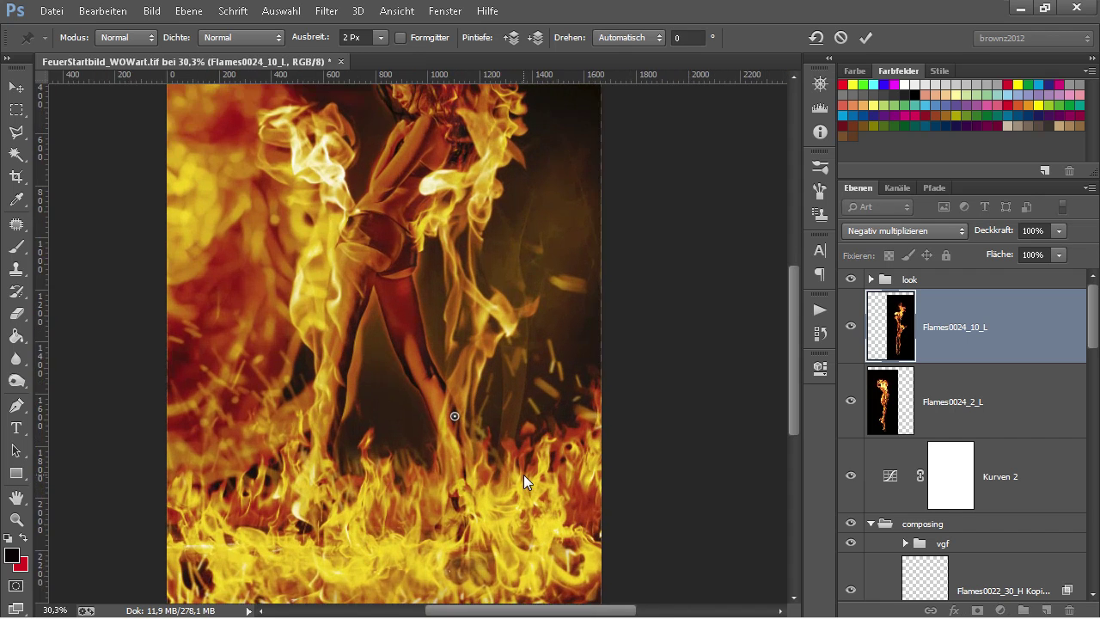
pyautogui.scroll(2, 522, 471)
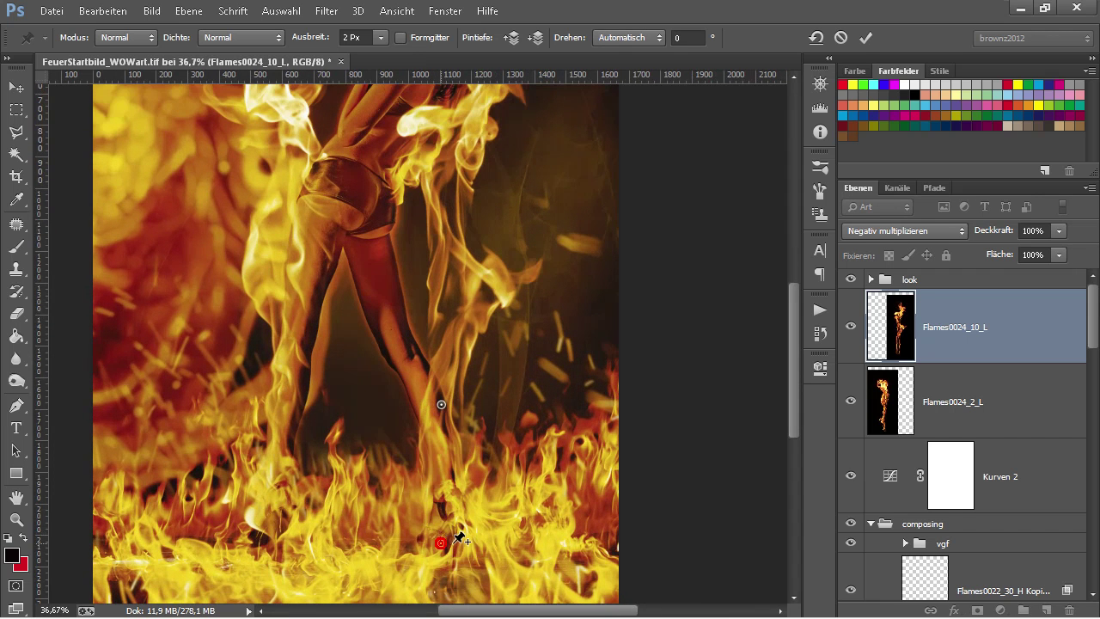
pyautogui.moveTo(456, 540); pyautogui.dragTo(464, 544)
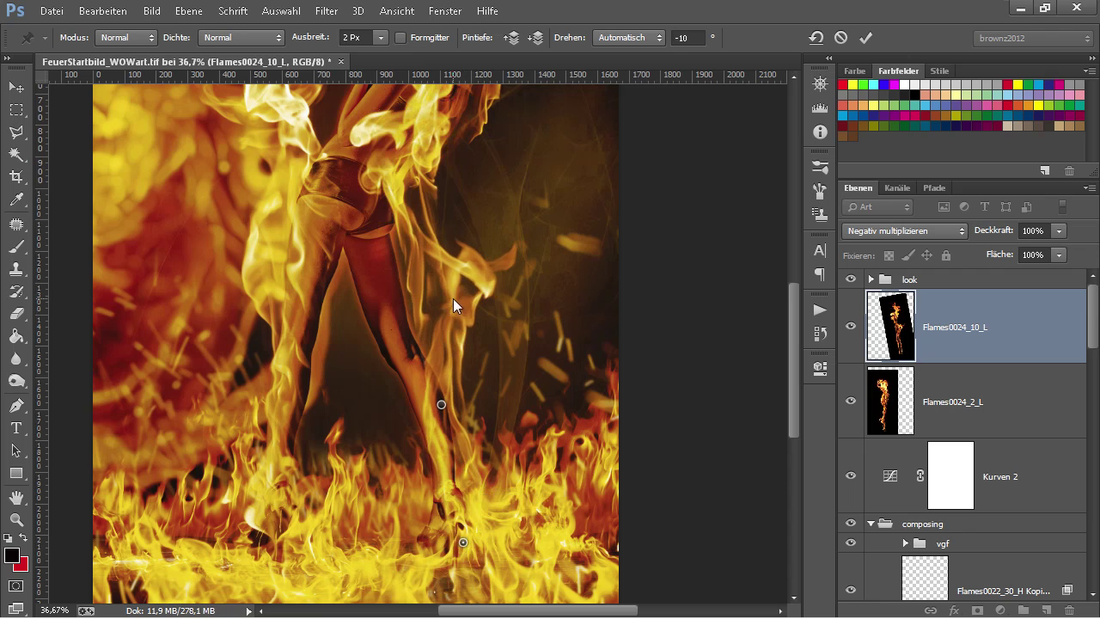
pyautogui.moveTo(455, 320)
pyautogui.mouseDown()
pyautogui.moveTo(417, 316)
pyautogui.moveTo(428, 315)
pyautogui.mouseUp()
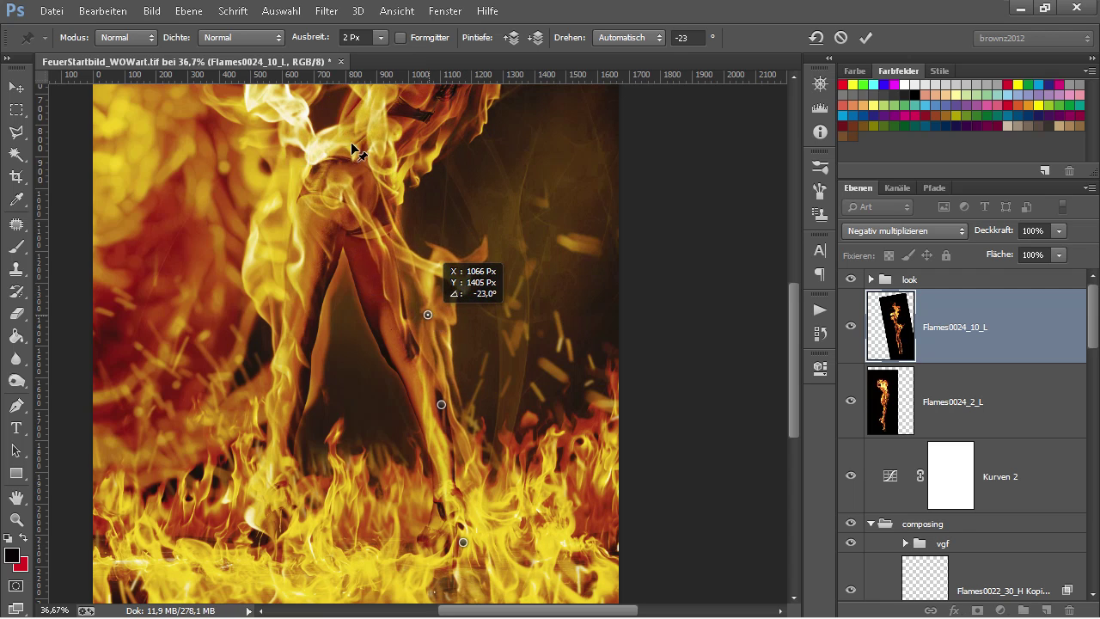
pyautogui.moveTo(360, 186); pyautogui.dragTo(386, 186)
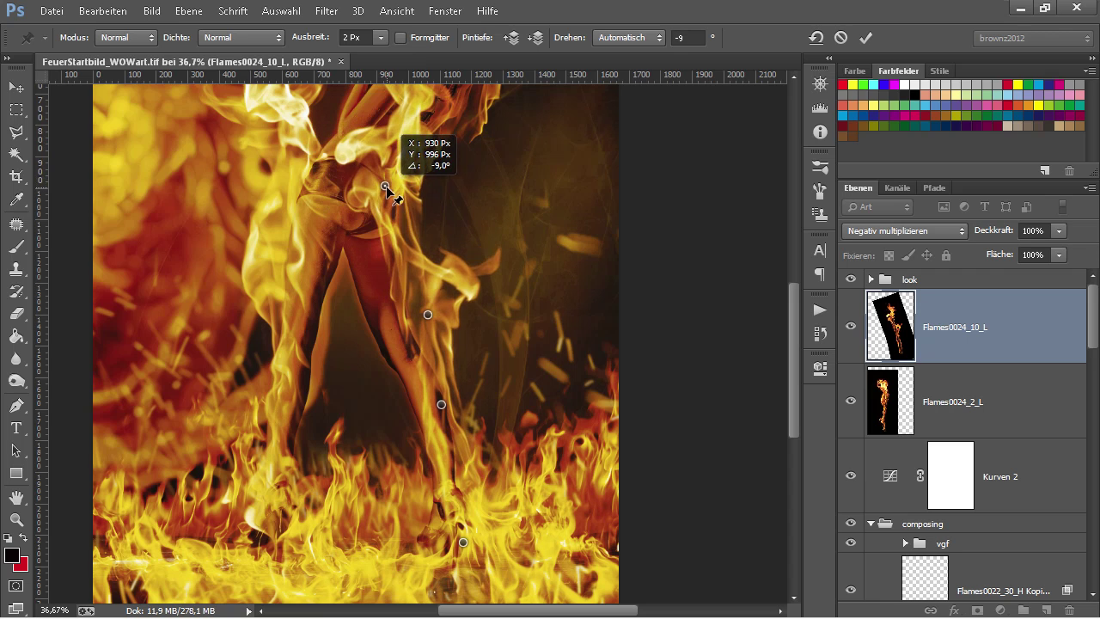
pyautogui.moveTo(399, 238); pyautogui.dragTo(391, 230)
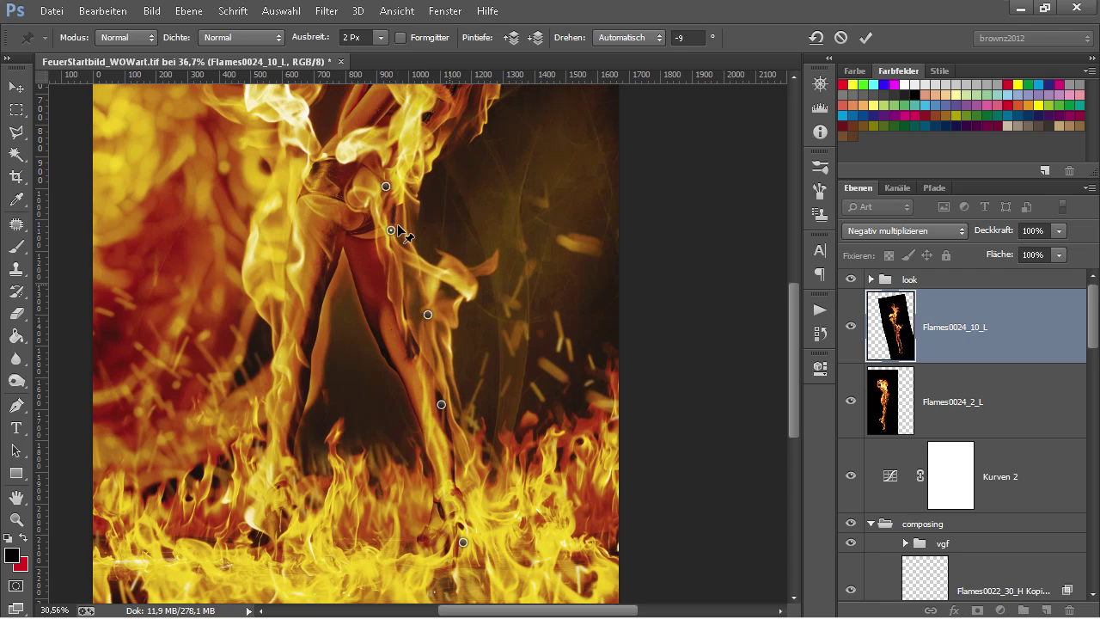
pyautogui.scroll(-1, 410, 228)
pyautogui.moveTo(409, 118); pyautogui.dragTo(436, 141)
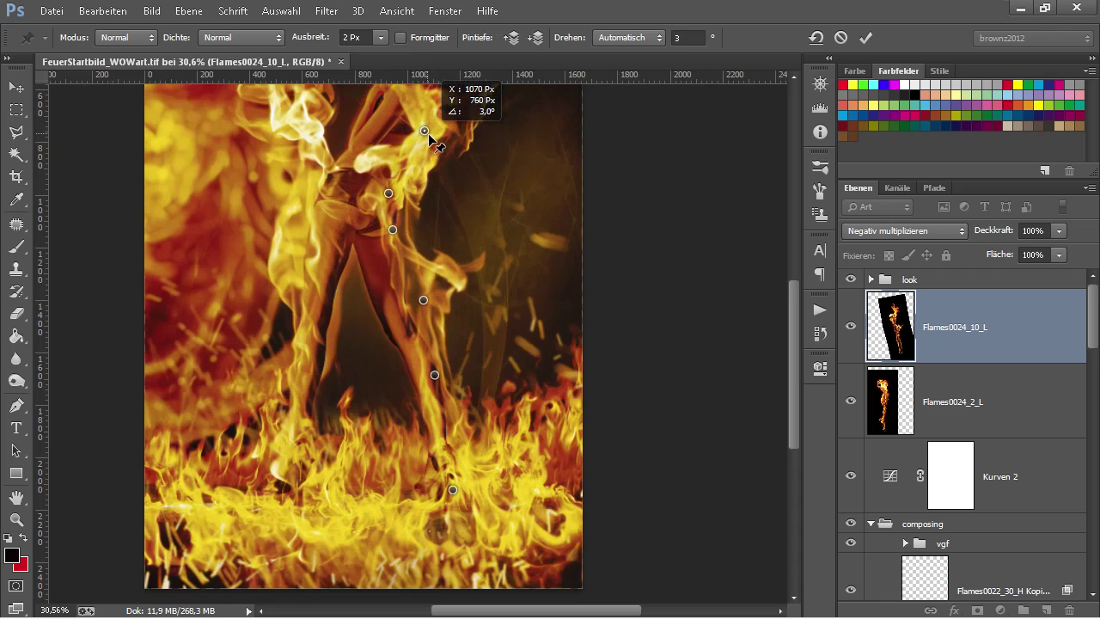
pyautogui.press('Return')
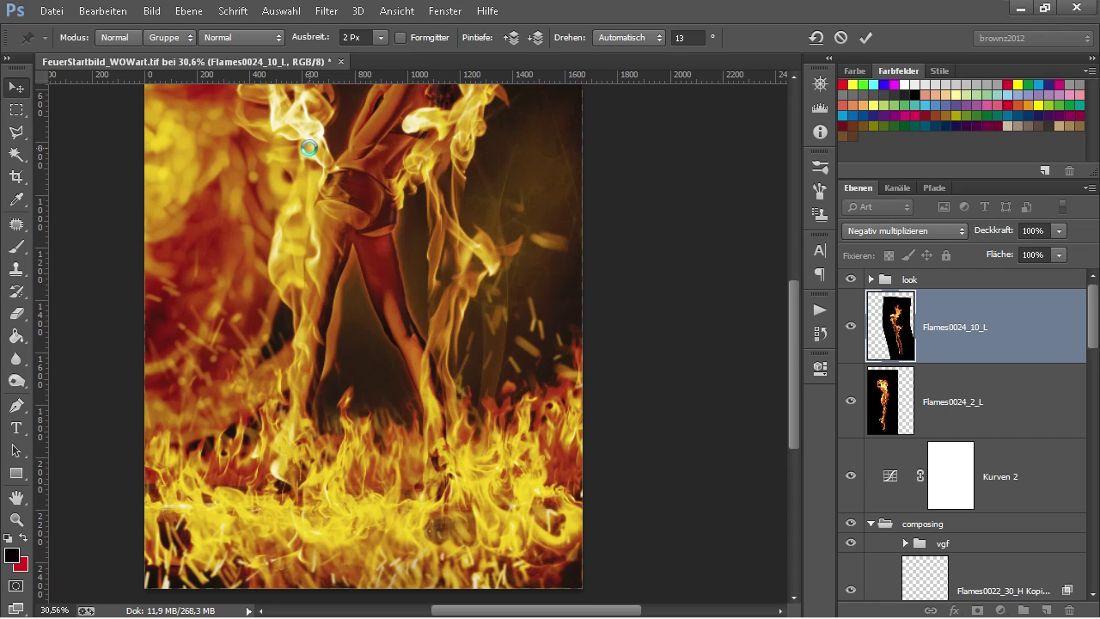
pyautogui.scroll(-1, 474, 246)
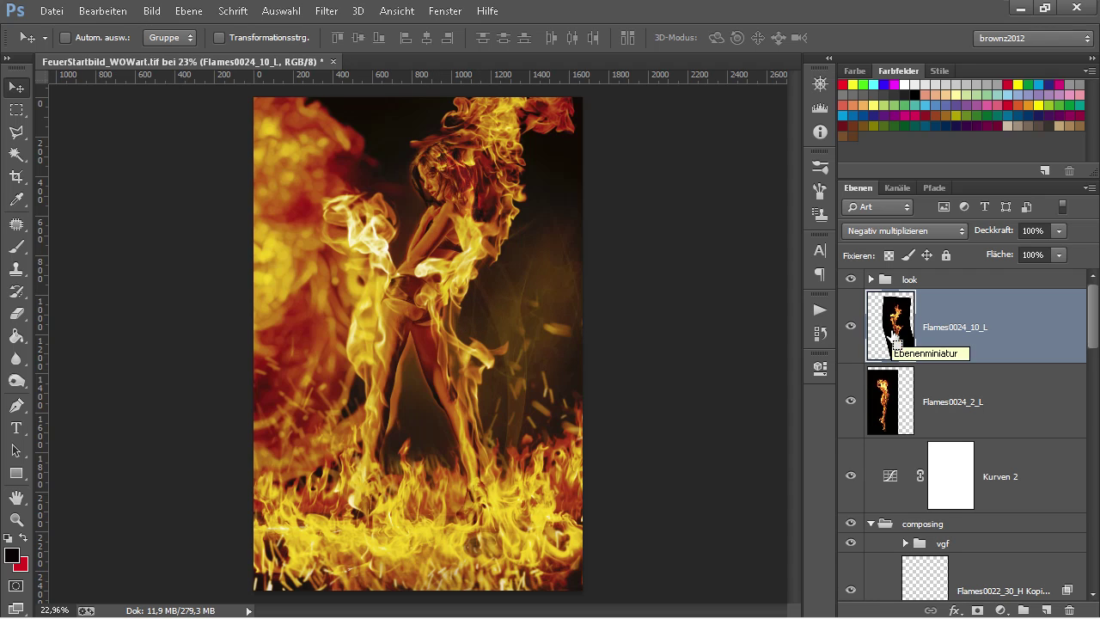
# Step: Duplicate Flames0024_10_L and blend the copy in Ineinanderkopieren mode
pyautogui.hotkey('ctrl', 'j')
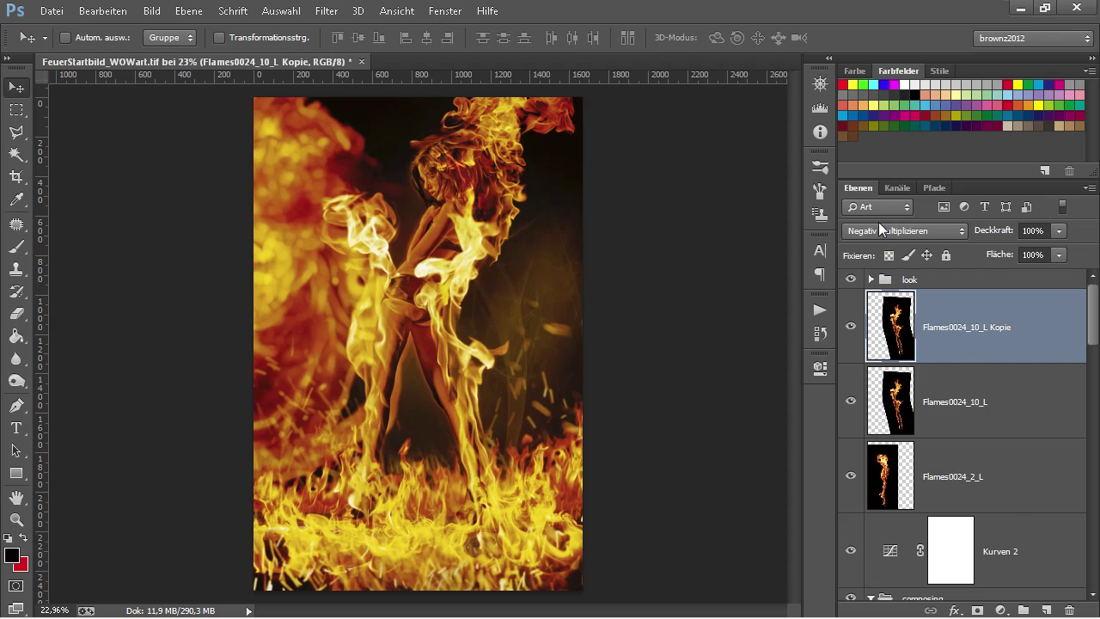
pyautogui.click(879, 229)
pyautogui.click(880, 214)
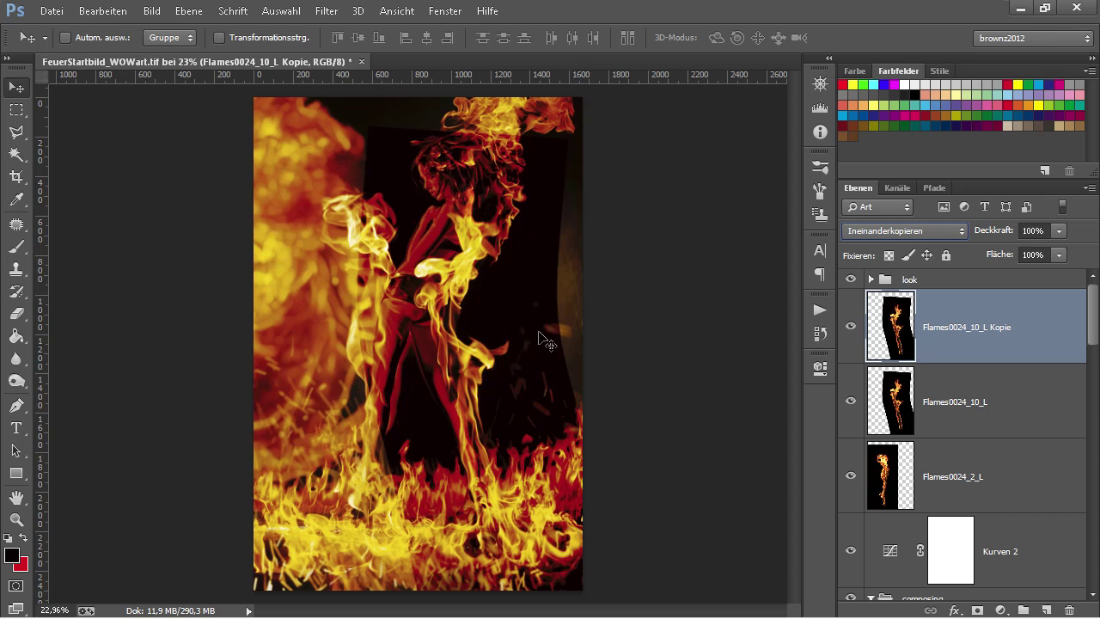
# Step: Split the black 'Diese Ebene' Blend If slider on Flames0024_10_L Kopie to 0/165, then compare
pyautogui.doubleClick(1050, 335)
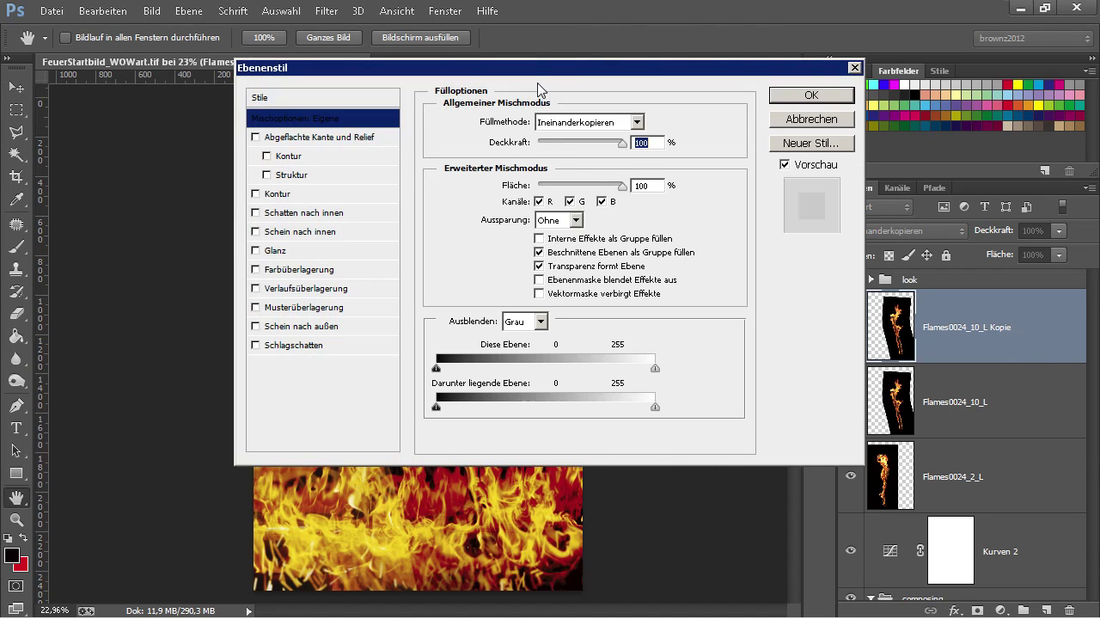
pyautogui.moveTo(540, 75); pyautogui.dragTo(291, 192)
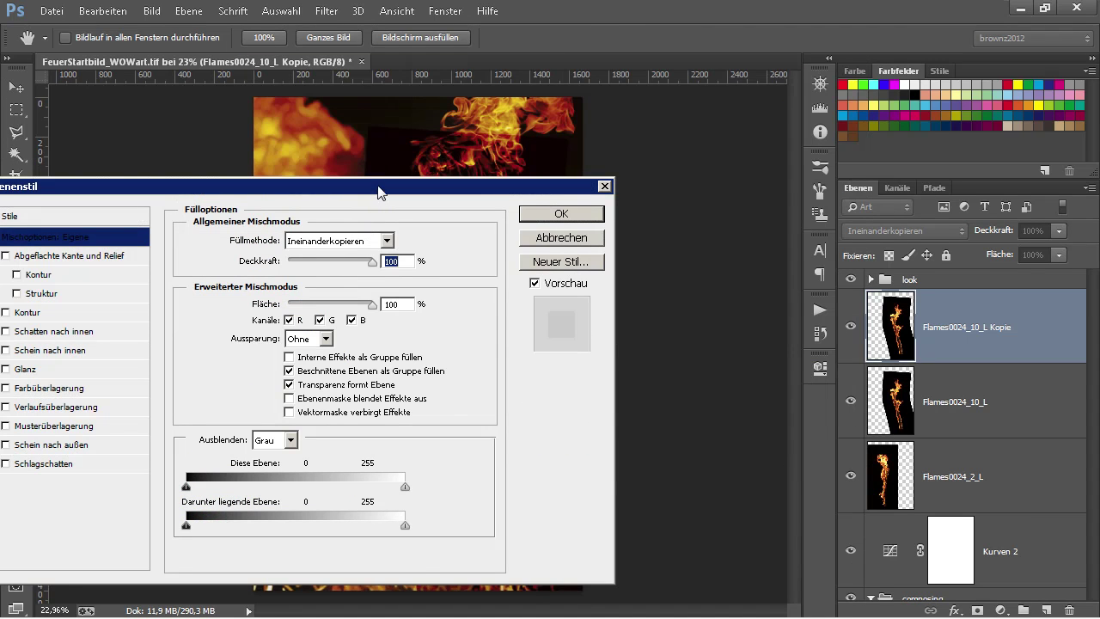
pyautogui.moveTo(379, 192); pyautogui.dragTo(898, 191)
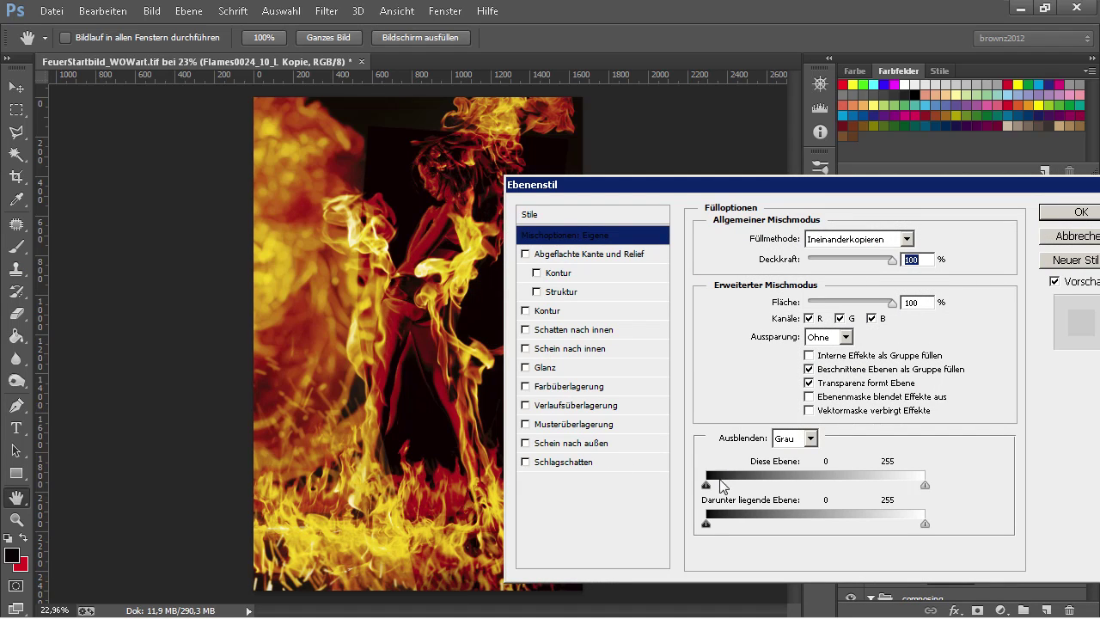
pyautogui.press('alt')
pyautogui.moveTo(708, 486); pyautogui.dragTo(838, 487)
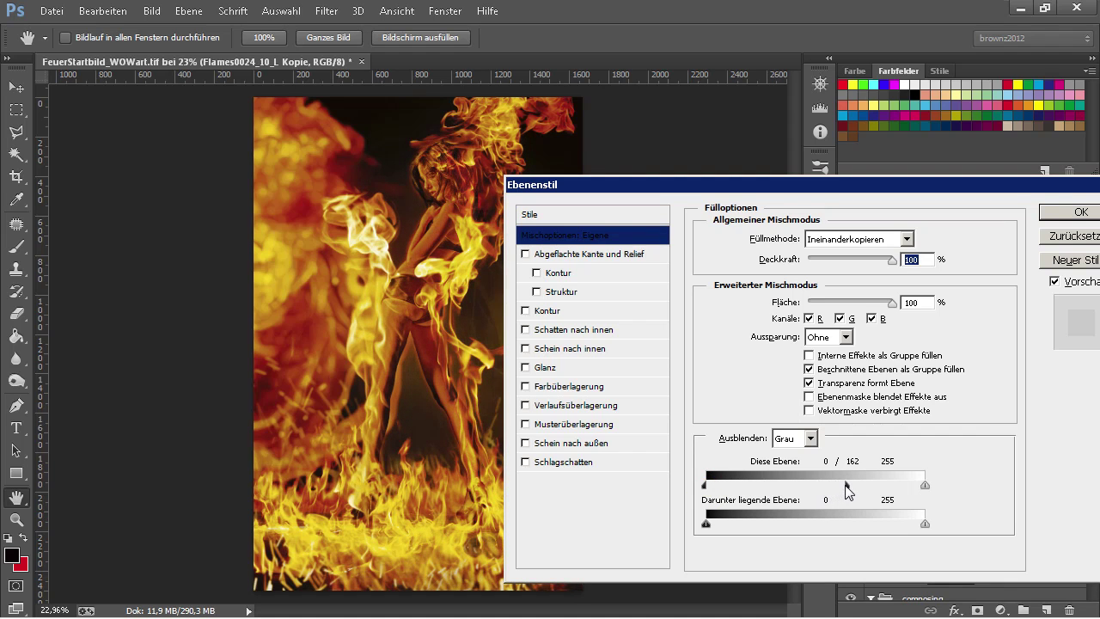
pyautogui.click(1081, 212)
pyautogui.click(850, 327)
pyautogui.click(850, 327)
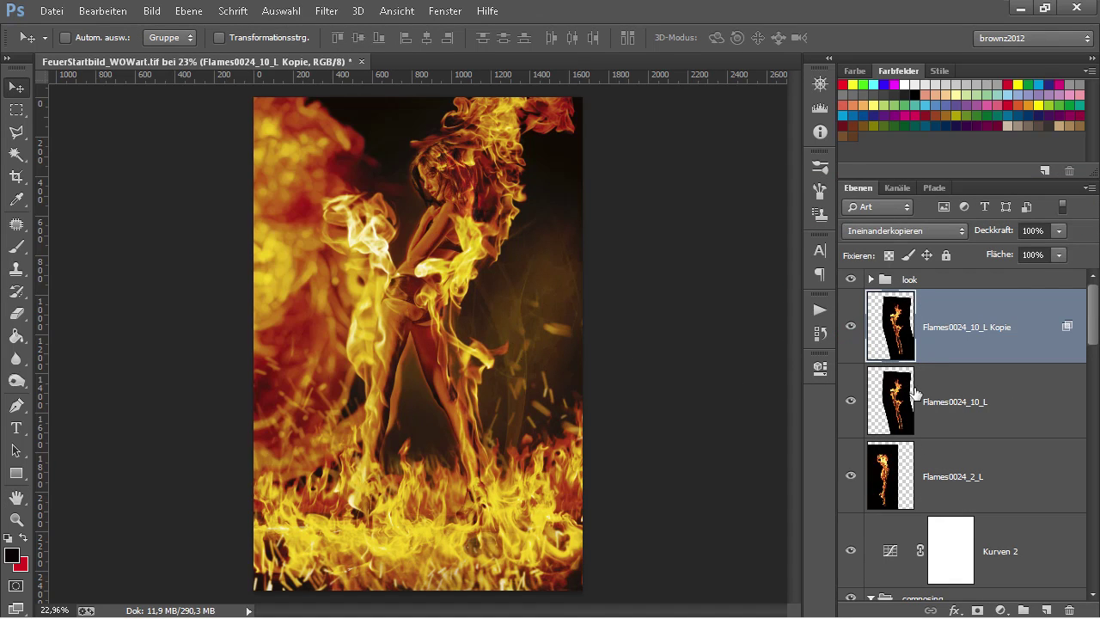
# Step: Compare the copy's effect, then duplicate it as Flames0024_10_L Kopie 2
pyautogui.click(850, 327)
pyautogui.click(850, 327)
pyautogui.moveTo(890, 330); pyautogui.dragTo(890, 330)
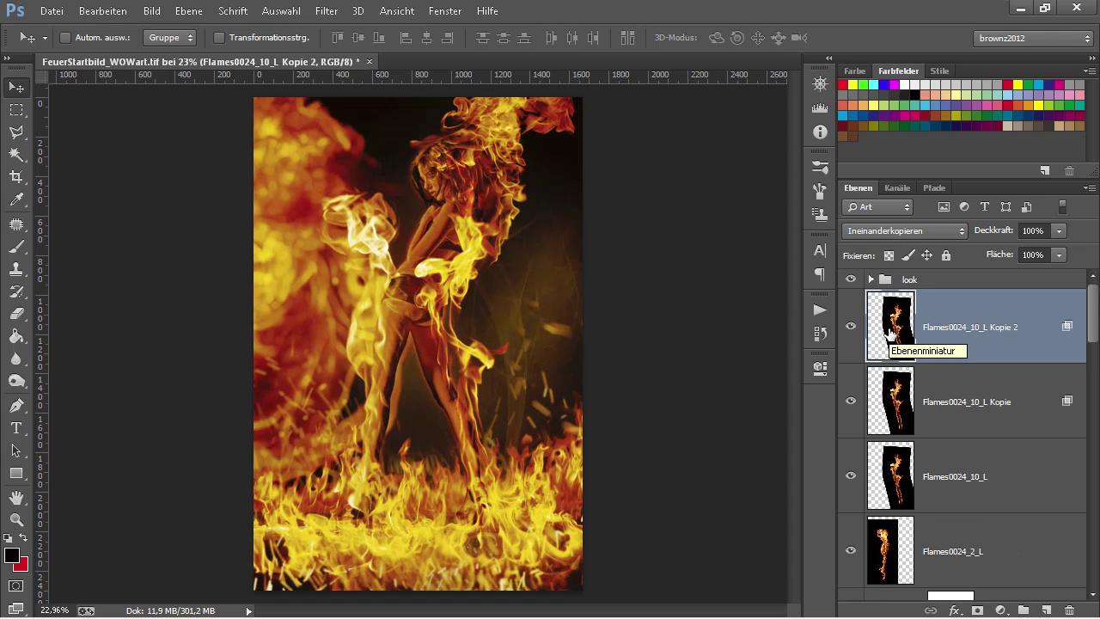
# Step: Apply a Gaussian blur with radius 84,6 to Kopie 2 and compare the glow
pyautogui.click(330, 12)
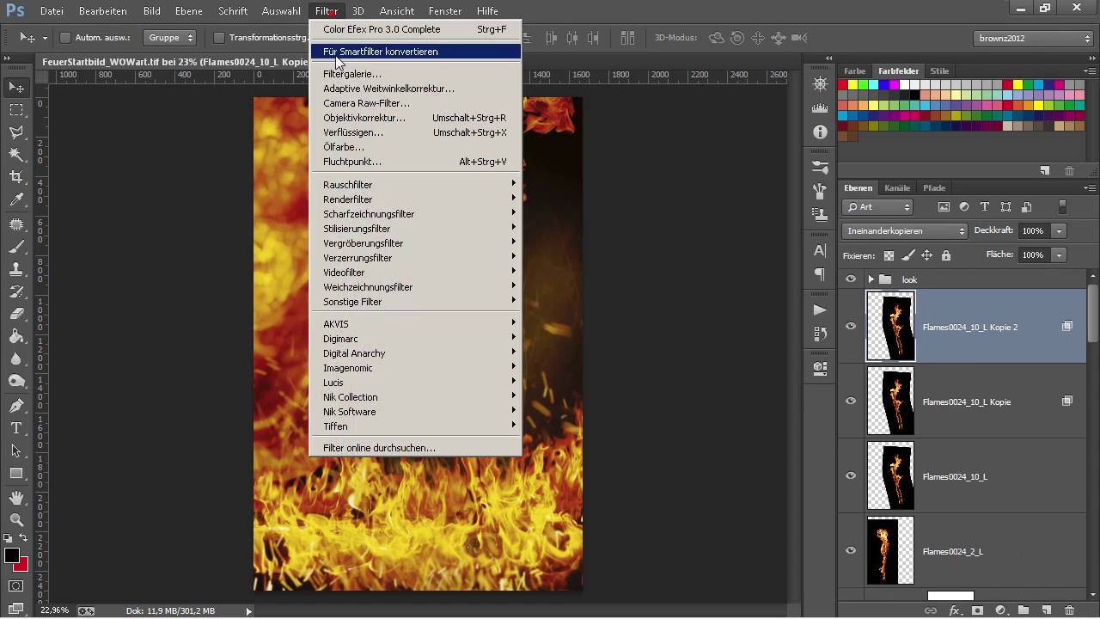
pyautogui.moveTo(367, 286)
pyautogui.click(213, 398)
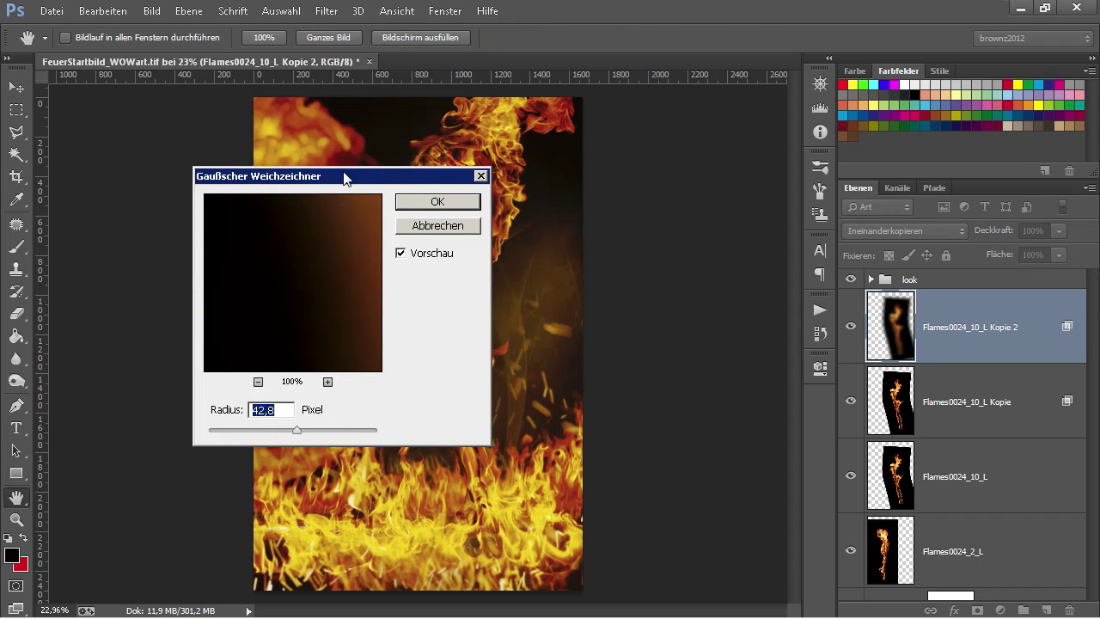
pyautogui.moveTo(672, 268); pyautogui.dragTo(775, 266)
pyautogui.moveTo(727, 515)
pyautogui.mouseDown()
pyautogui.moveTo(775, 517)
pyautogui.moveTo(723, 516)
pyautogui.mouseUp()
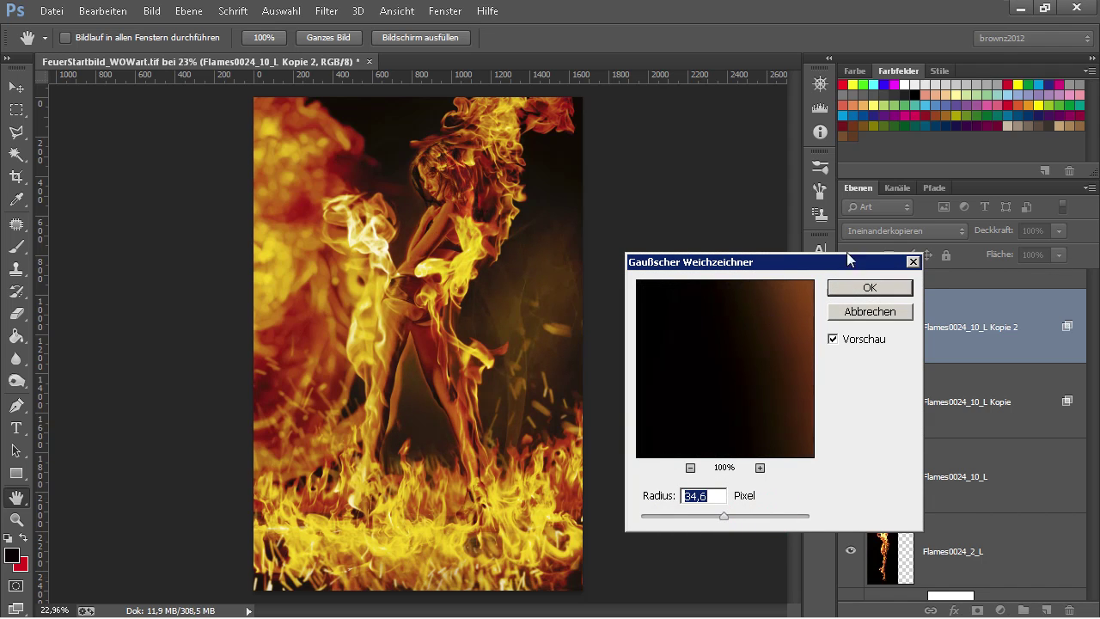
pyautogui.click(866, 288)
pyautogui.click(851, 327)
pyautogui.click(850, 326)
pyautogui.click(851, 327)
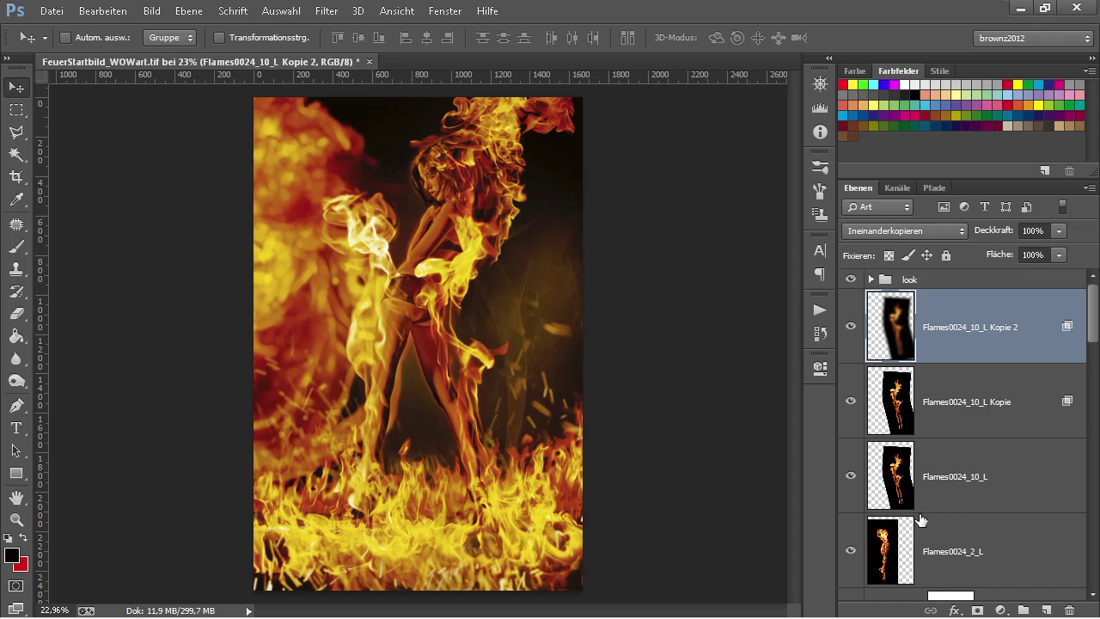
# Step: Group the three Flames0024_10_L layers into a group named feuer1
pyautogui.keyDown('shift'); pyautogui.click(946, 473); pyautogui.keyUp('shift')
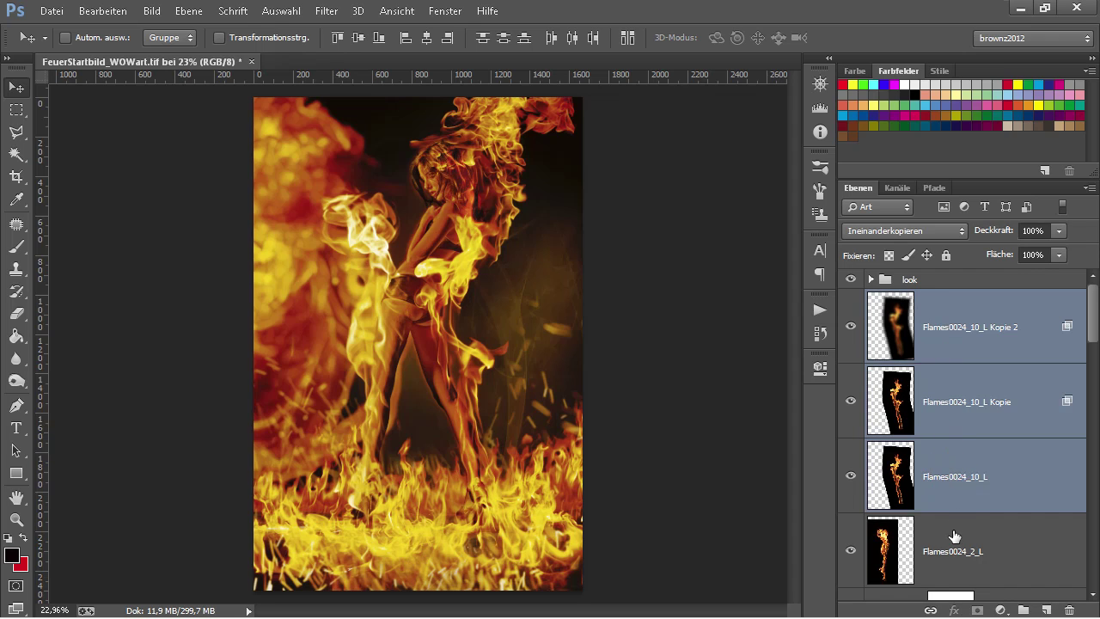
pyautogui.hotkey('ctrl', 'g')
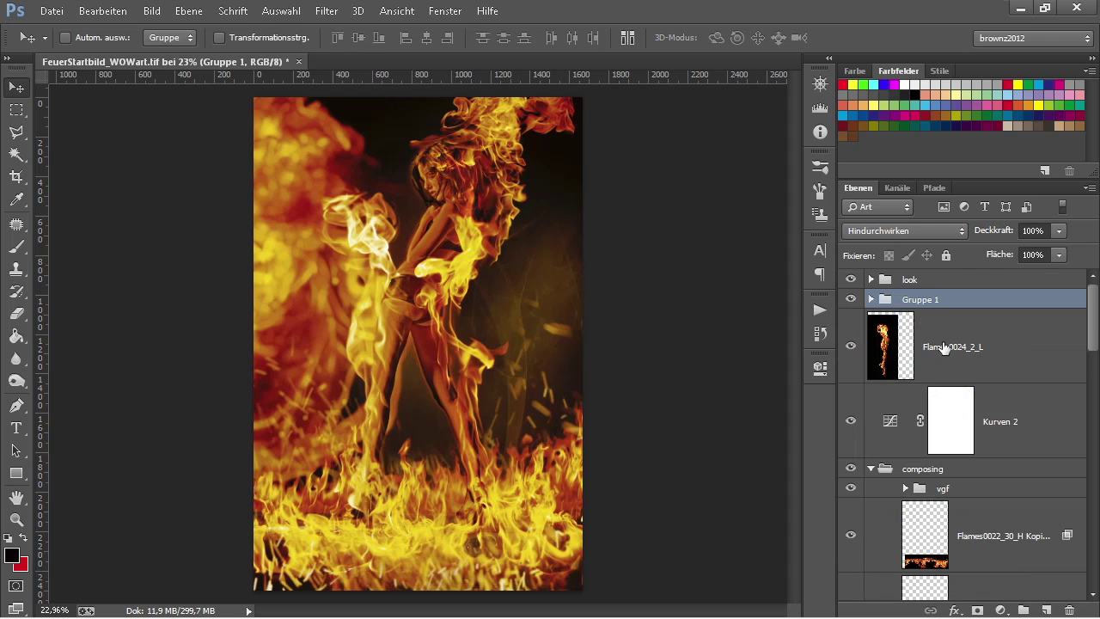
pyautogui.doubleClick(921, 300)
pyautogui.write('feuer1')
pyautogui.press('Return')
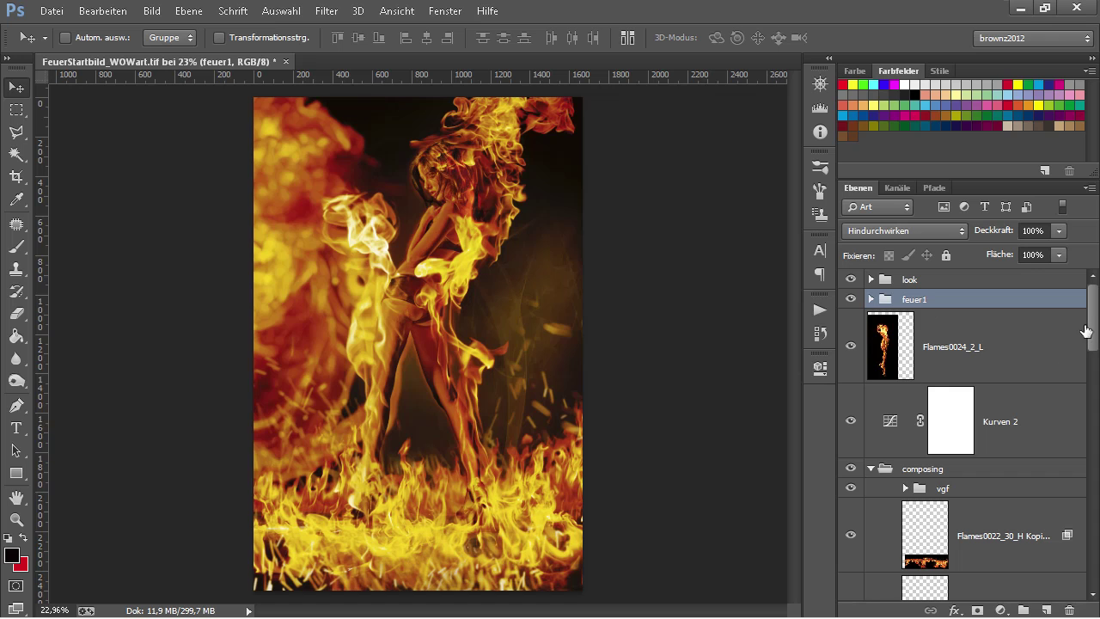
# Step: Scroll down the Layers panel and select the woman's frei layer
pyautogui.scroll(-5, 1031, 361)
pyautogui.scroll(-5, 988, 386)
pyautogui.scroll(-5, 966, 397)
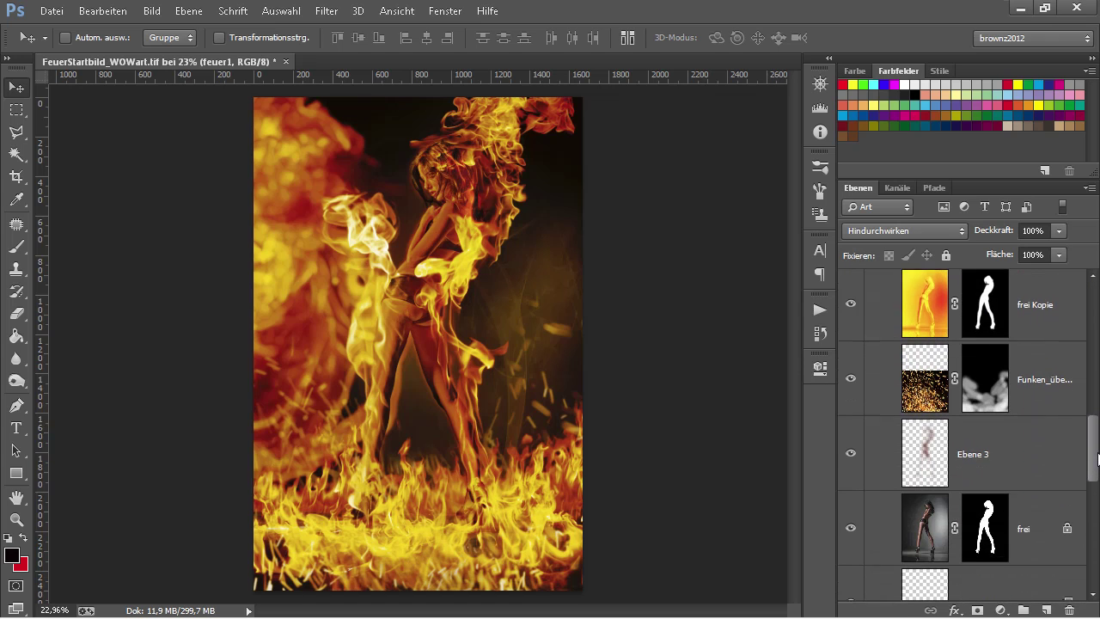
pyautogui.scroll(-1, 967, 396)
pyautogui.click(937, 533)
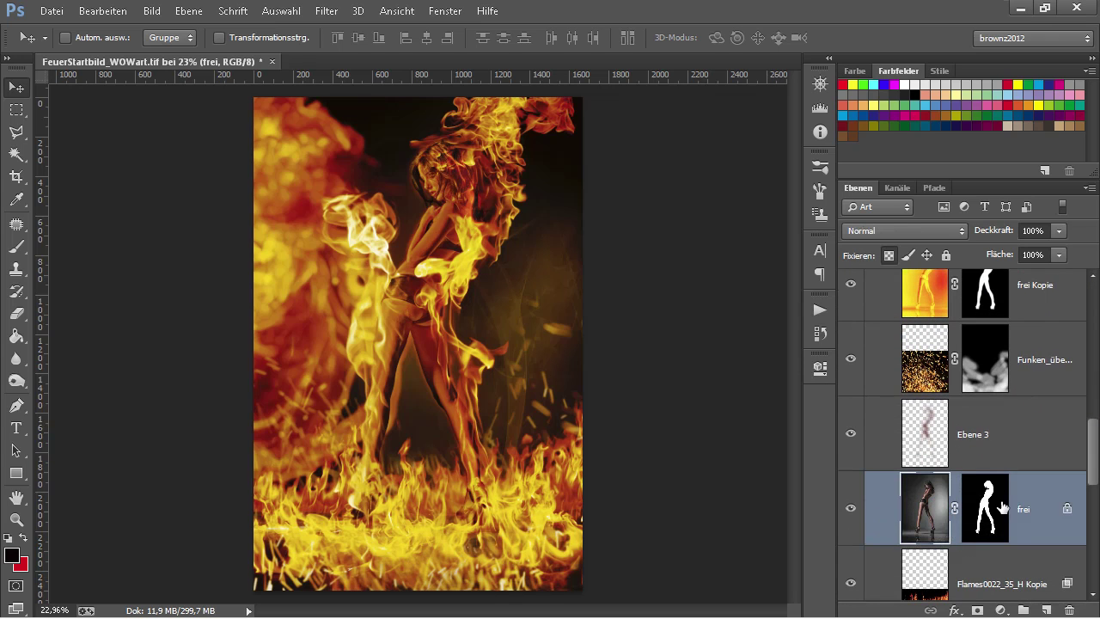
pyautogui.scroll(-3, 1040, 490)
pyautogui.scroll(-1, 980, 469)
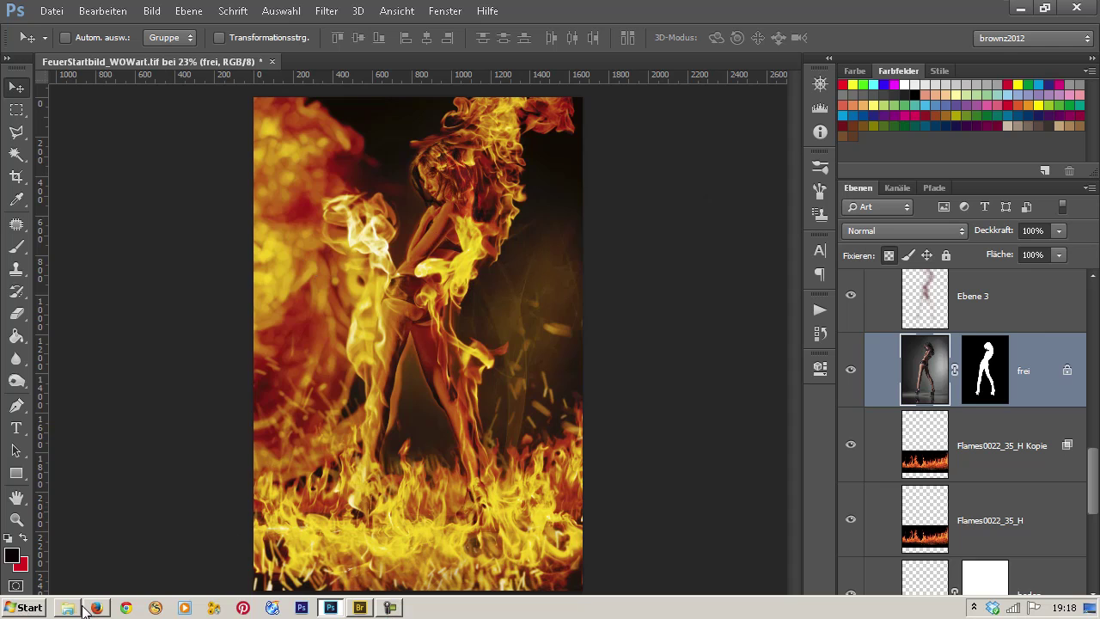
# Step: Drag Flames0014_1_L.jpg from the Flammen folder into the Photoshop composition
pyautogui.click(70, 607)
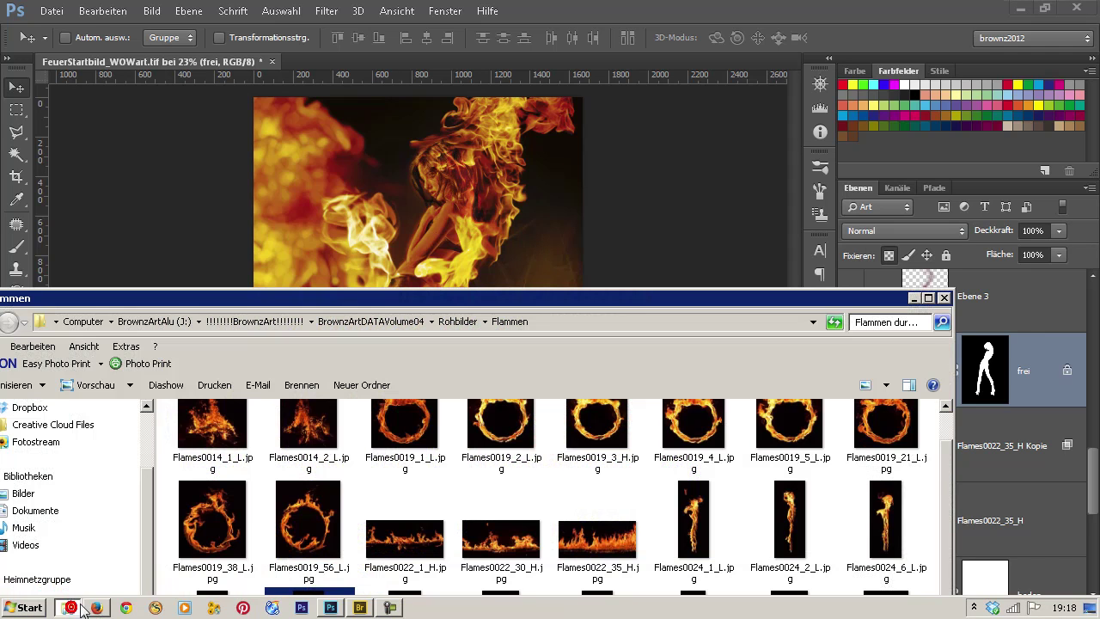
pyautogui.scroll(-1, 564, 523)
pyautogui.scroll(2, 714, 533)
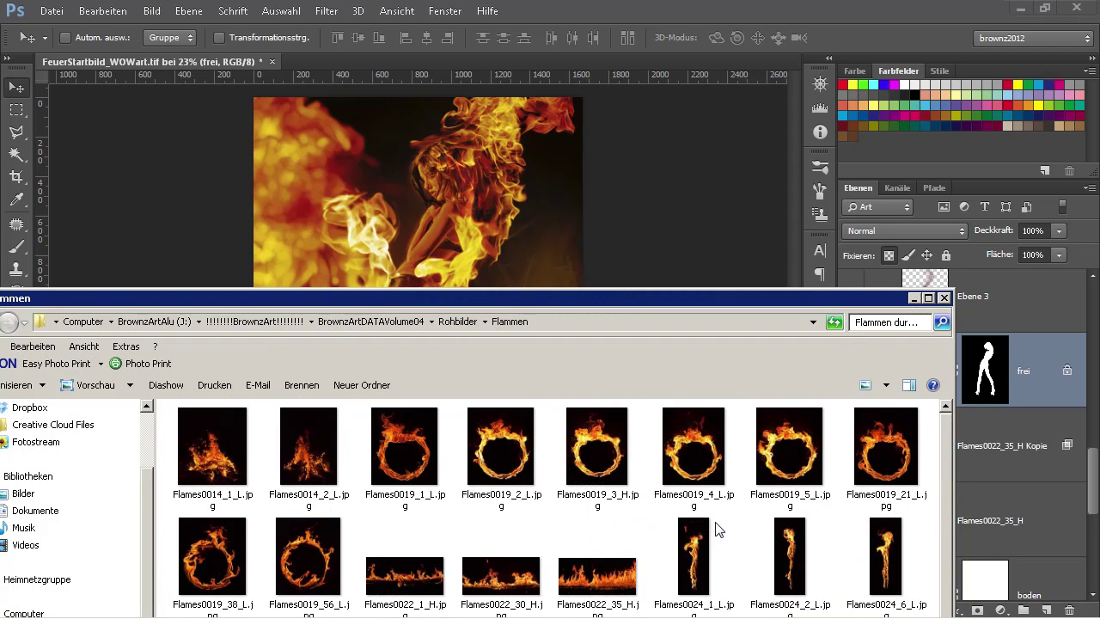
pyautogui.moveTo(217, 460)
pyautogui.mouseDown()
pyautogui.moveTo(555, 323)
pyautogui.moveTo(538, 292)
pyautogui.mouseUp()
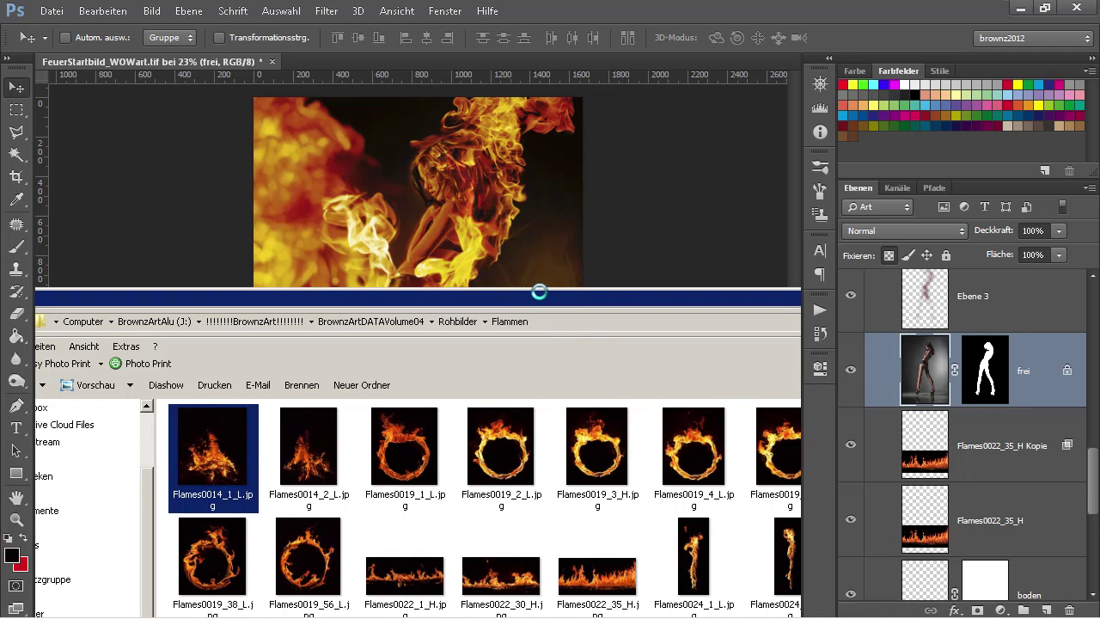
# Step: Scale Flames0014_1_L to about 135% and move it below the frei layer
pyautogui.hotkey('ctrl', '-')
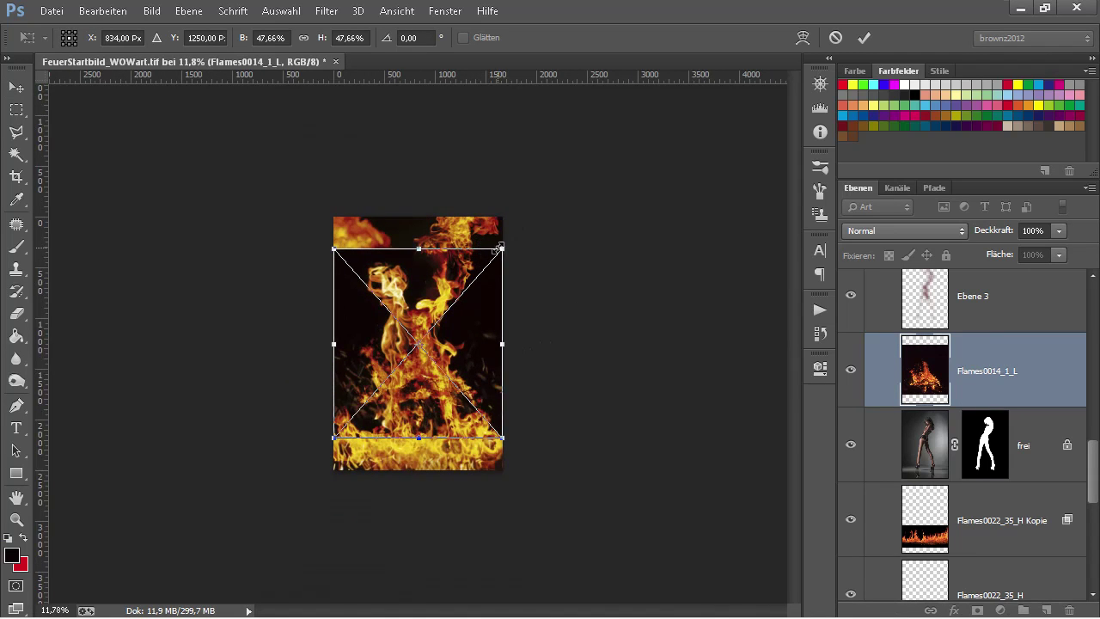
pyautogui.moveTo(500, 248); pyautogui.dragTo(679, 91)
pyautogui.moveTo(425, 409); pyautogui.dragTo(508, 348)
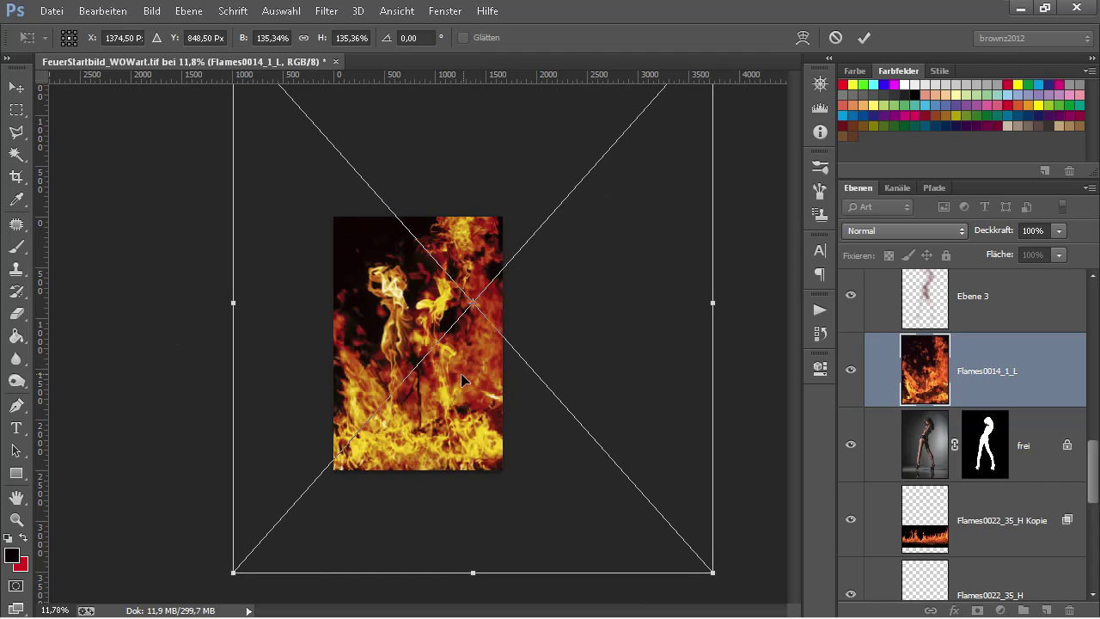
pyautogui.press('Return')
pyautogui.moveTo(944, 413)
pyautogui.mouseDown()
pyautogui.moveTo(934, 393)
pyautogui.moveTo(933, 494)
pyautogui.mouseUp()
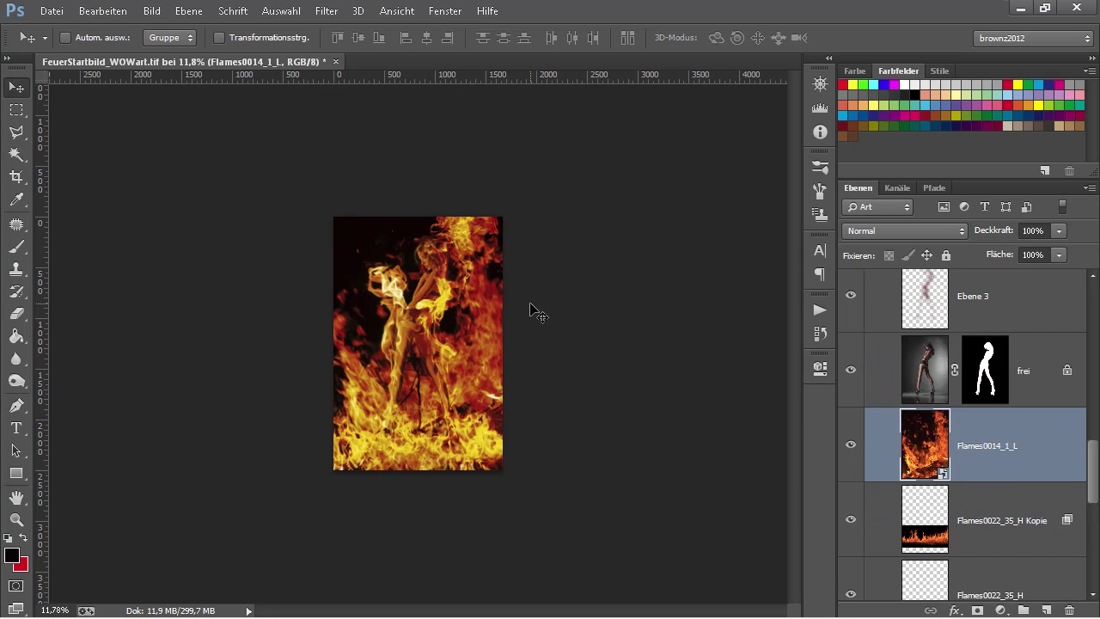
# Step: Rasterize Flames0014_1_L and, after testing other modes, blend it in Negativ multiplizieren
pyautogui.rightClick(1014, 439)
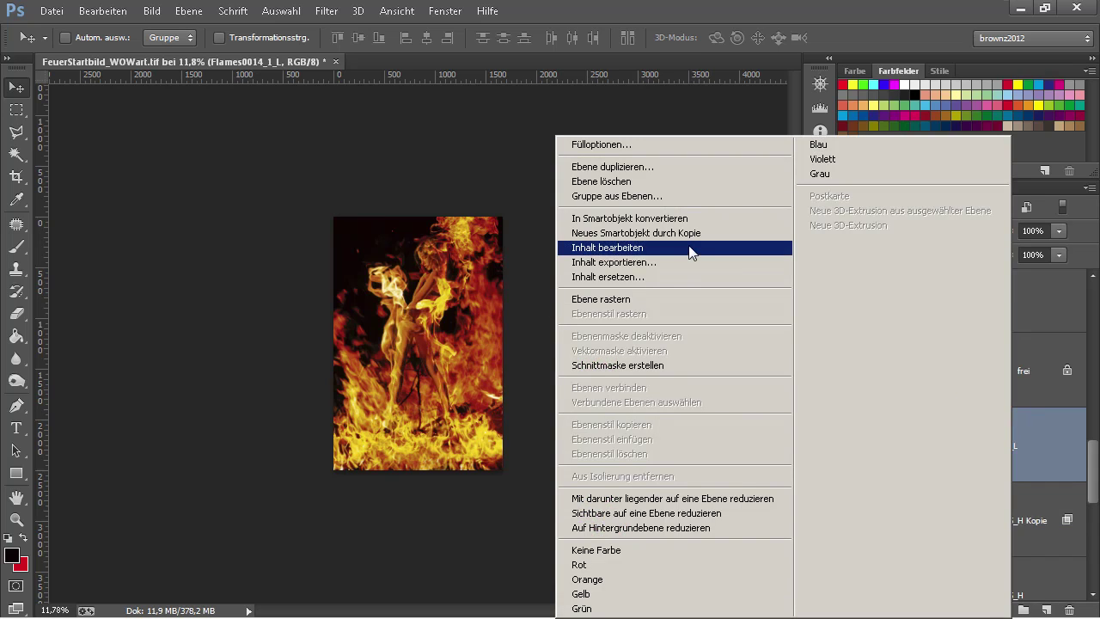
pyautogui.click(653, 301)
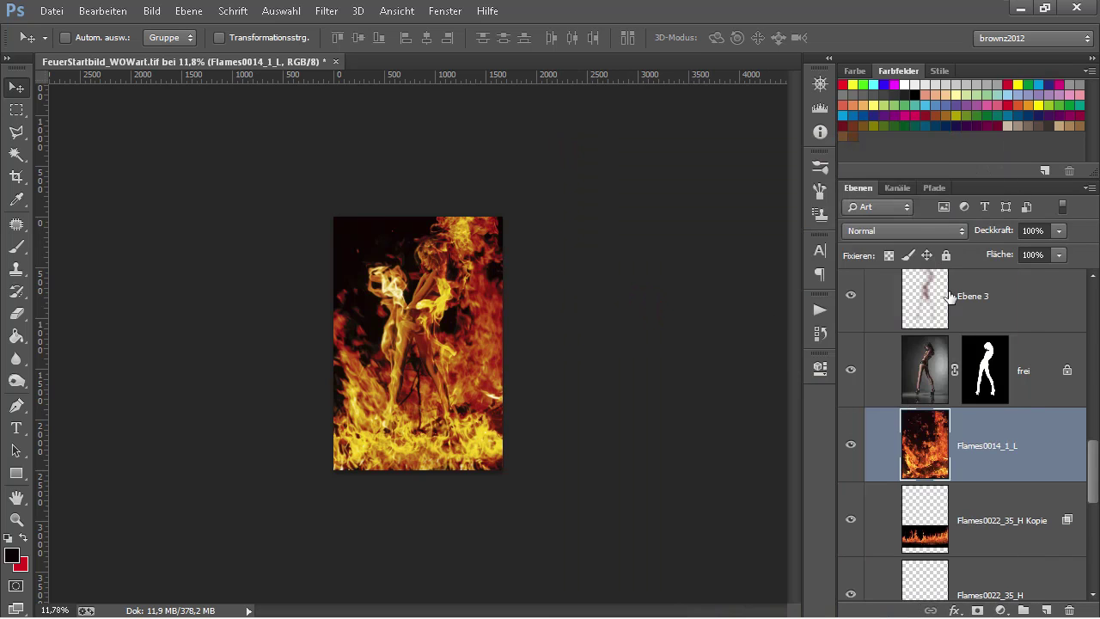
pyautogui.click(886, 227)
pyautogui.click(921, 147)
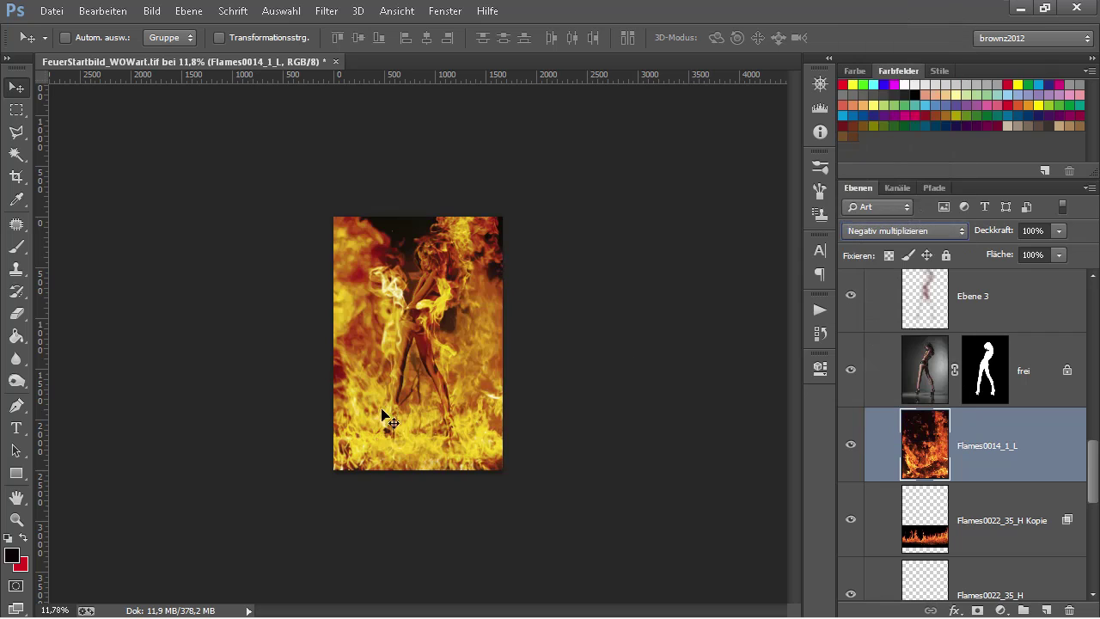
pyautogui.hotkey('shift', '-')
pyautogui.hotkey('shift', '-')
pyautogui.hotkey('shift', '-')
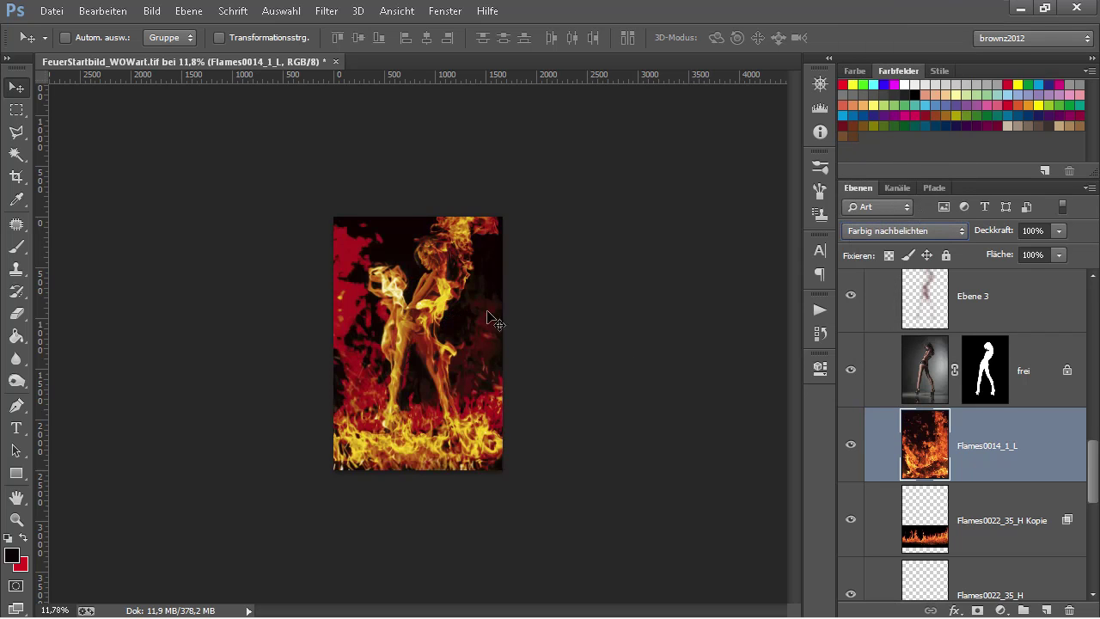
pyautogui.click(863, 232)
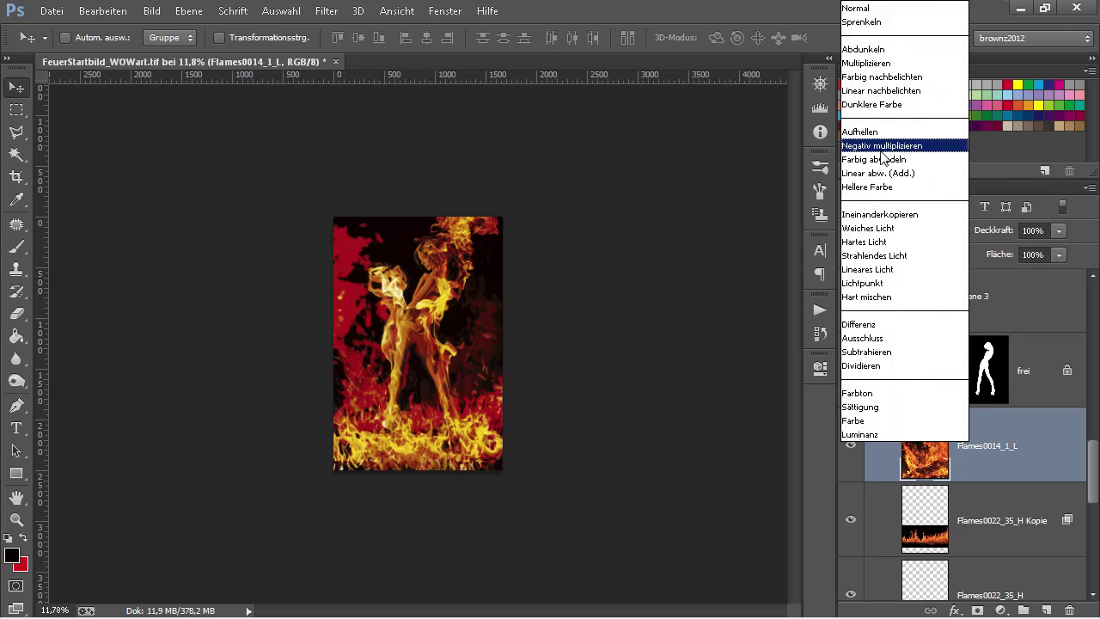
pyautogui.click(879, 147)
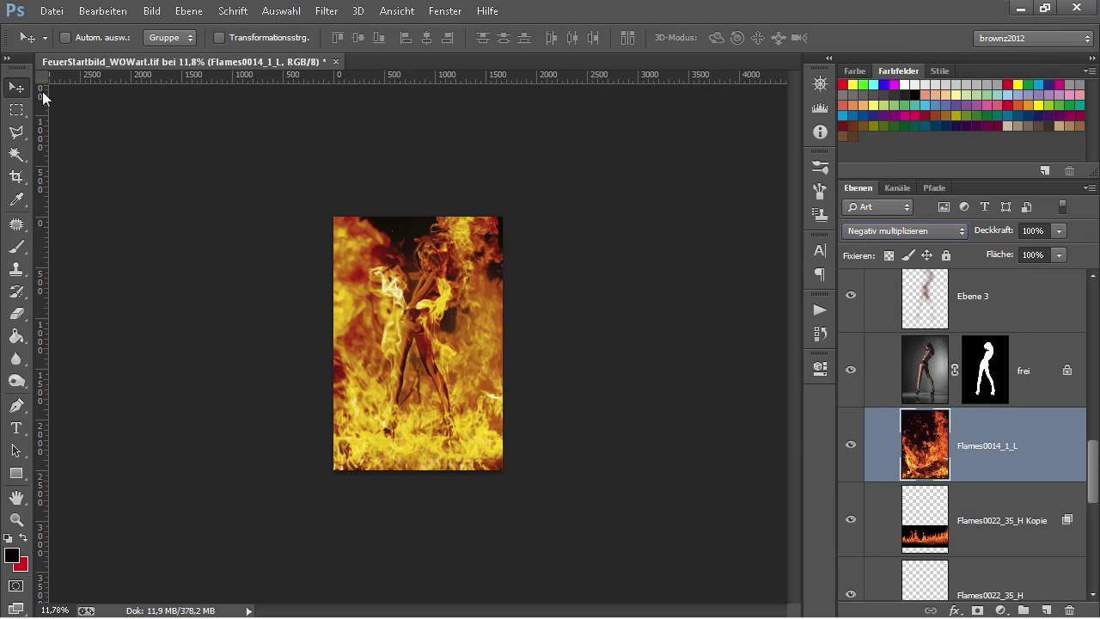
pyautogui.press('Up')
pyautogui.press('Up')
pyautogui.press('Down')
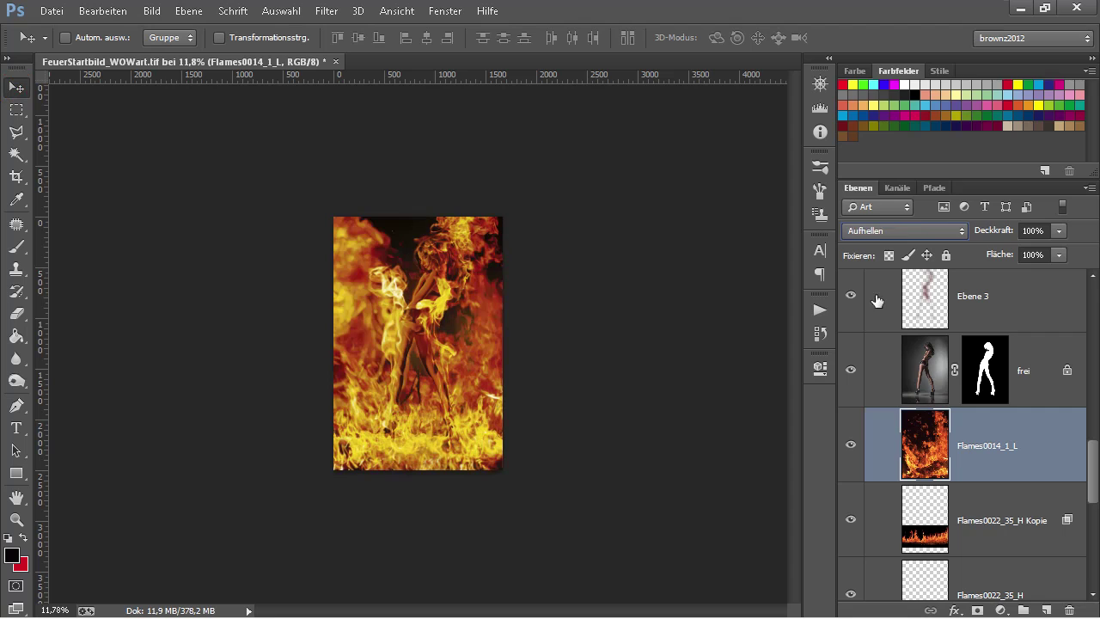
pyautogui.click(884, 232)
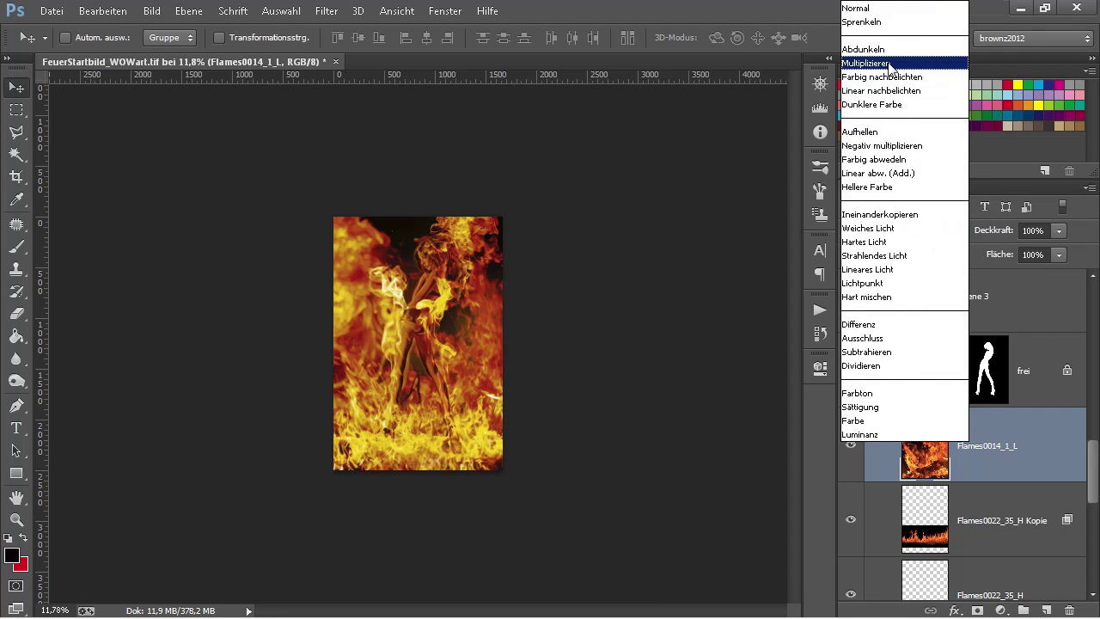
pyautogui.click(892, 146)
# Step: Reposition the flame layer downward over the figure with the Move tool
pyautogui.click(24, 88)
pyautogui.moveTo(380, 323); pyautogui.dragTo(386, 359)
pyautogui.moveTo(371, 329); pyautogui.dragTo(393, 280)
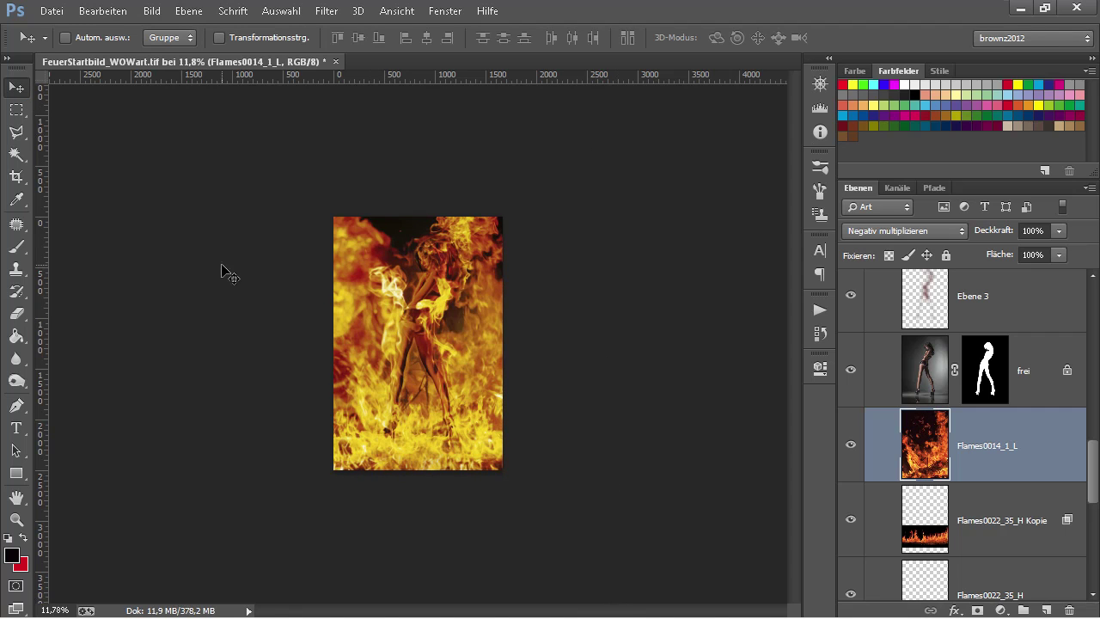
pyautogui.hotkey('ctrl', '+')
pyautogui.hotkey('ctrl', '+')
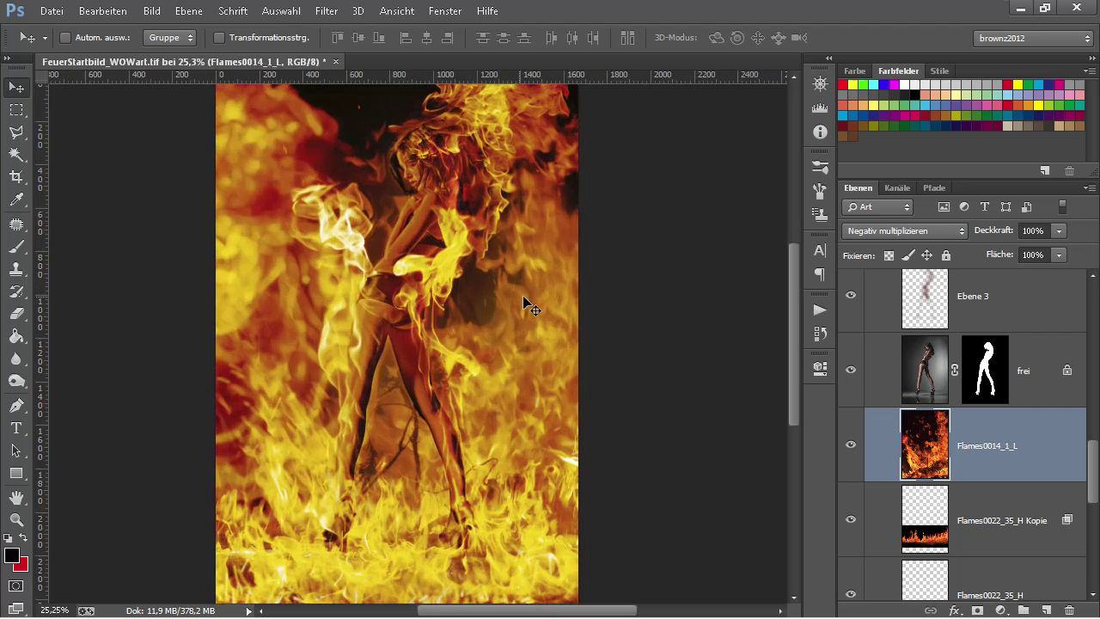
# Step: Nudge the flame layer over the figure and apply a 4,2-pixel Gaussian blur
pyautogui.moveTo(553, 289); pyautogui.dragTo(545, 270)
pyautogui.moveTo(487, 372)
pyautogui.mouseDown()
pyautogui.moveTo(487, 448)
pyautogui.moveTo(501, 380)
pyautogui.mouseUp()
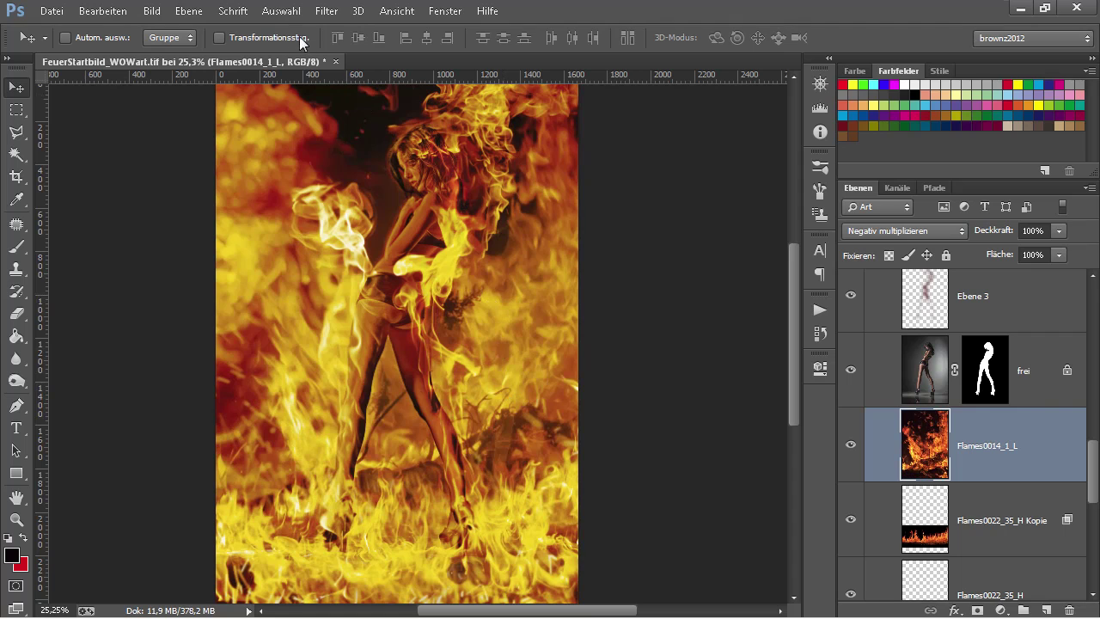
pyautogui.click(327, 12)
pyautogui.moveTo(368, 286)
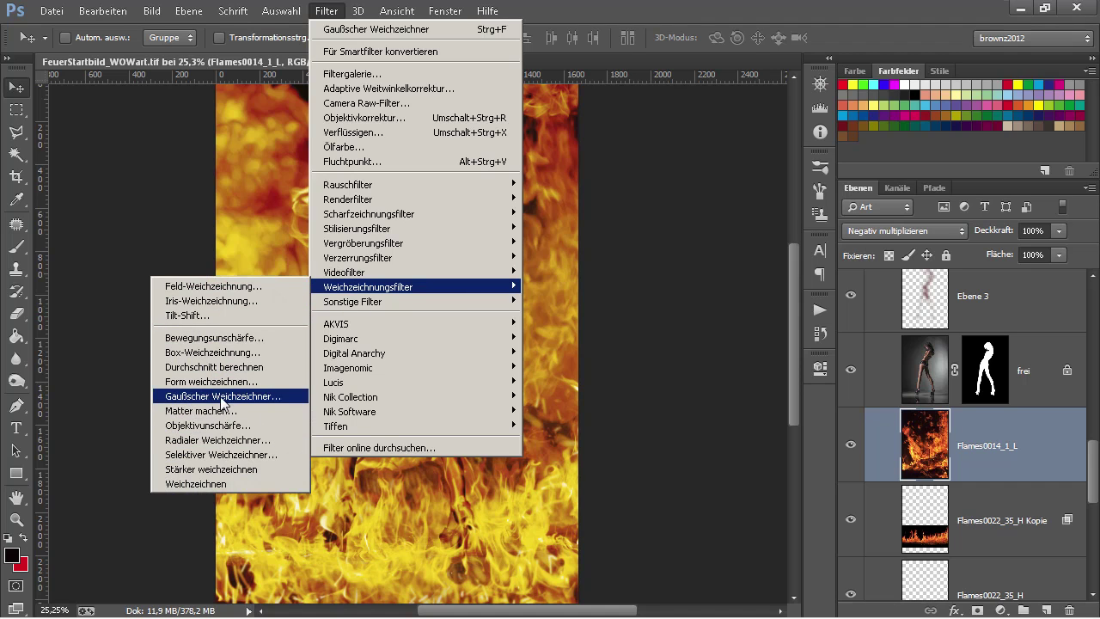
pyautogui.click(221, 396)
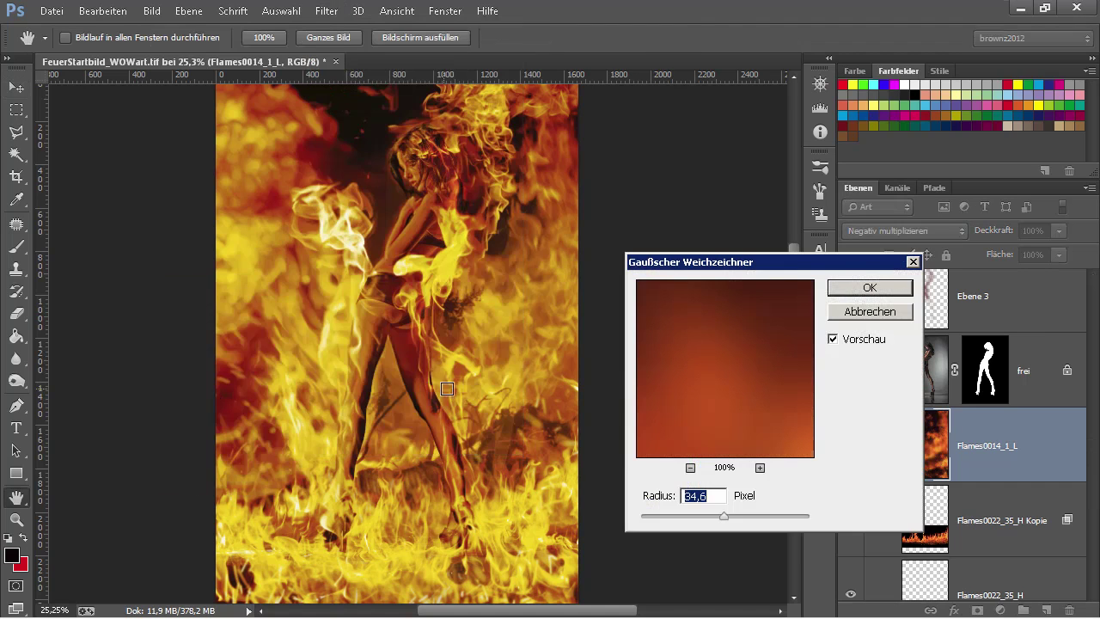
pyautogui.click(673, 515)
pyautogui.moveTo(676, 518); pyautogui.dragTo(679, 515)
pyautogui.click(891, 287)
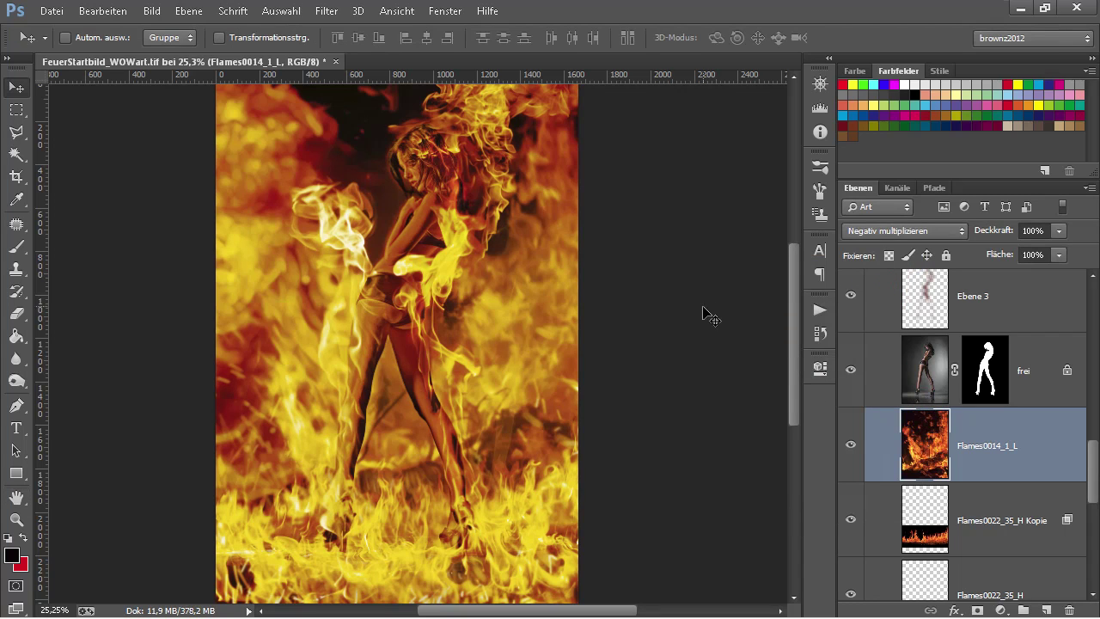
pyautogui.click(325, 11)
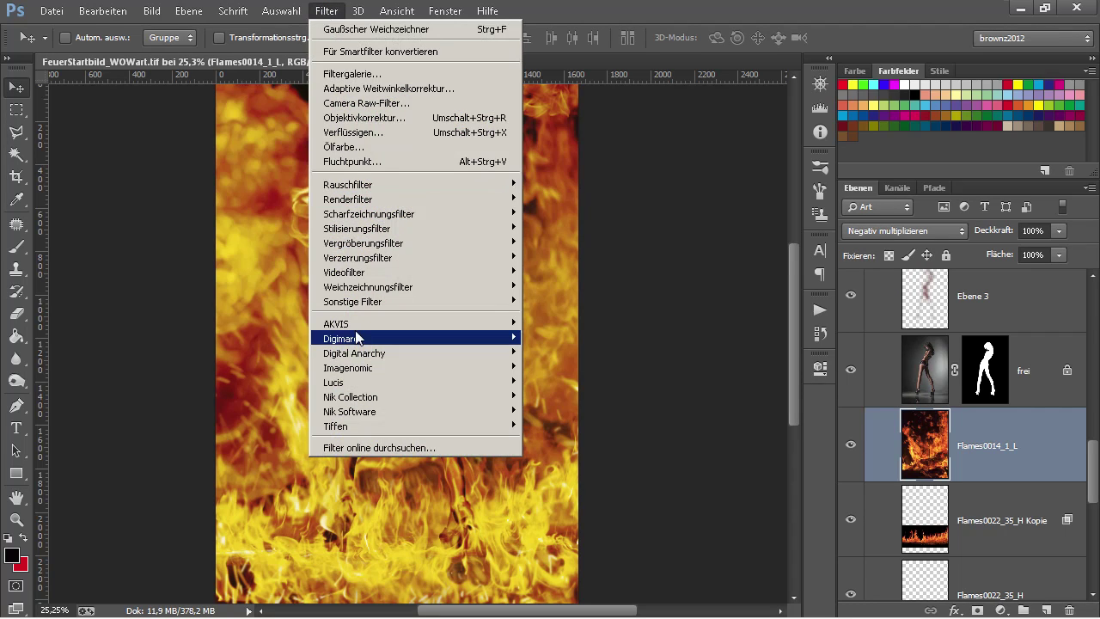
pyautogui.moveTo(353, 301)
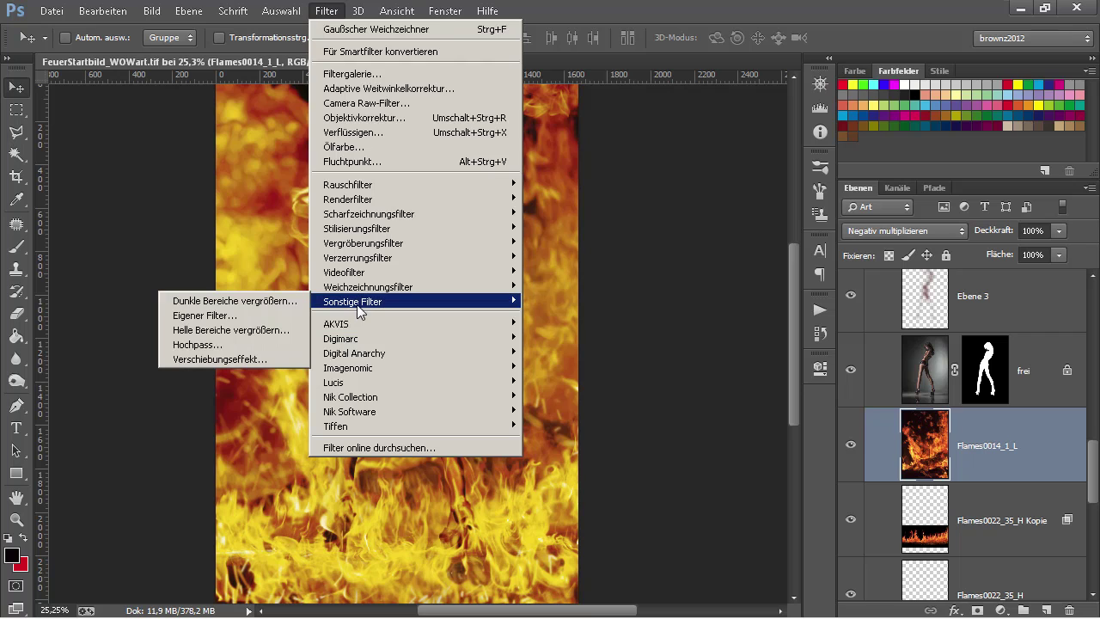
# Step: Preview Helle Bereiche vergrößern at radii around 23–40 with Rundheit preserved
pyautogui.click(237, 331)
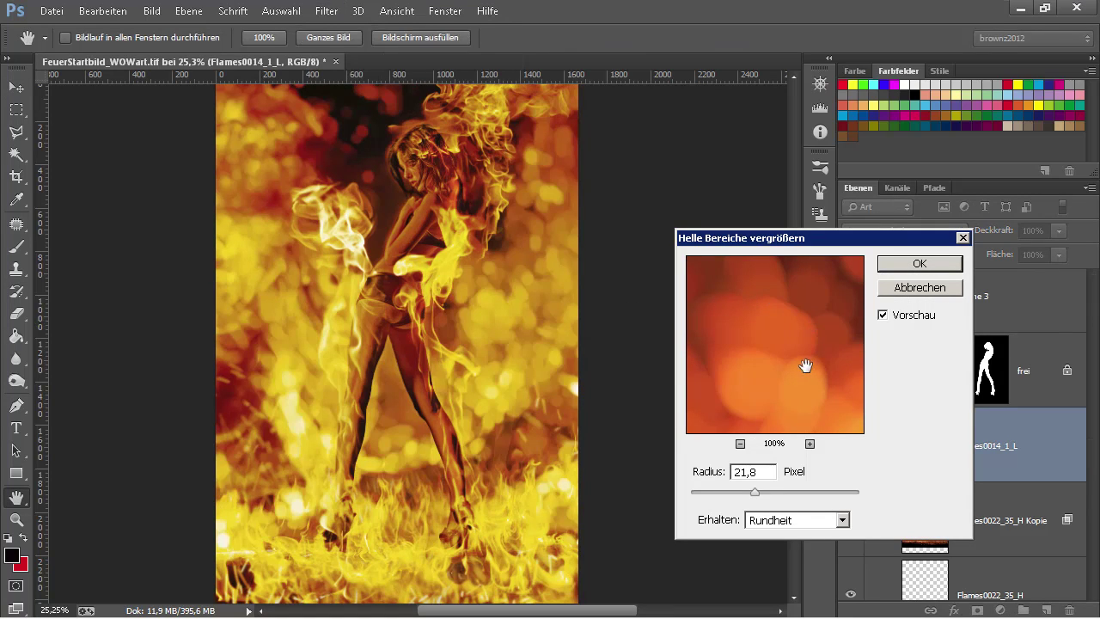
pyautogui.moveTo(757, 494); pyautogui.dragTo(763, 498)
pyautogui.moveTo(764, 493); pyautogui.dragTo(755, 492)
pyautogui.moveTo(756, 371); pyautogui.dragTo(765, 345)
pyautogui.click(842, 521)
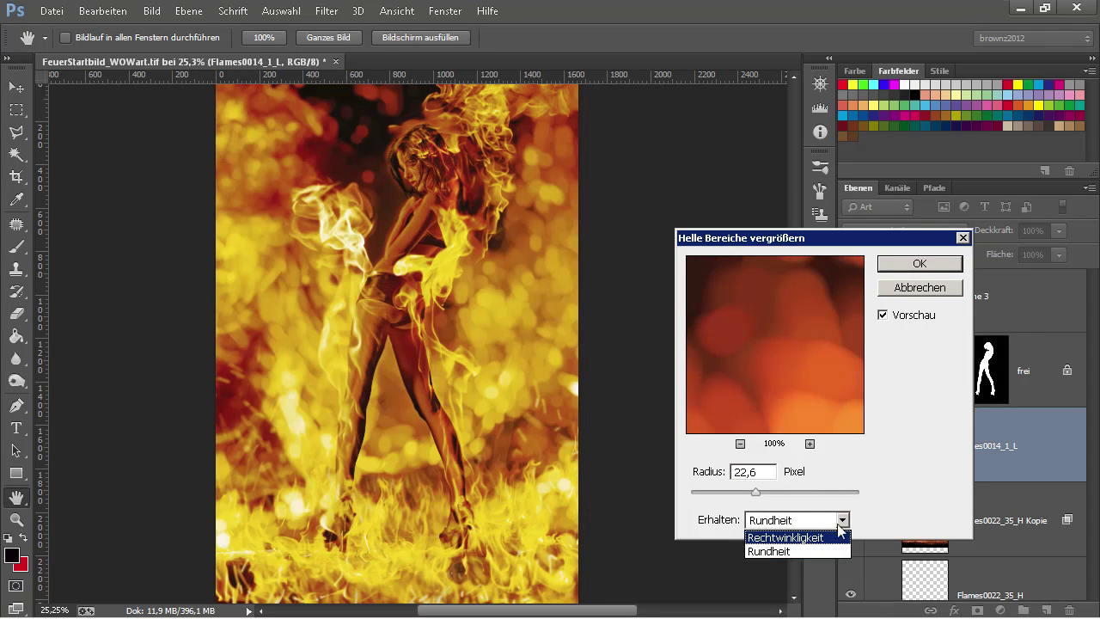
pyautogui.click(802, 548)
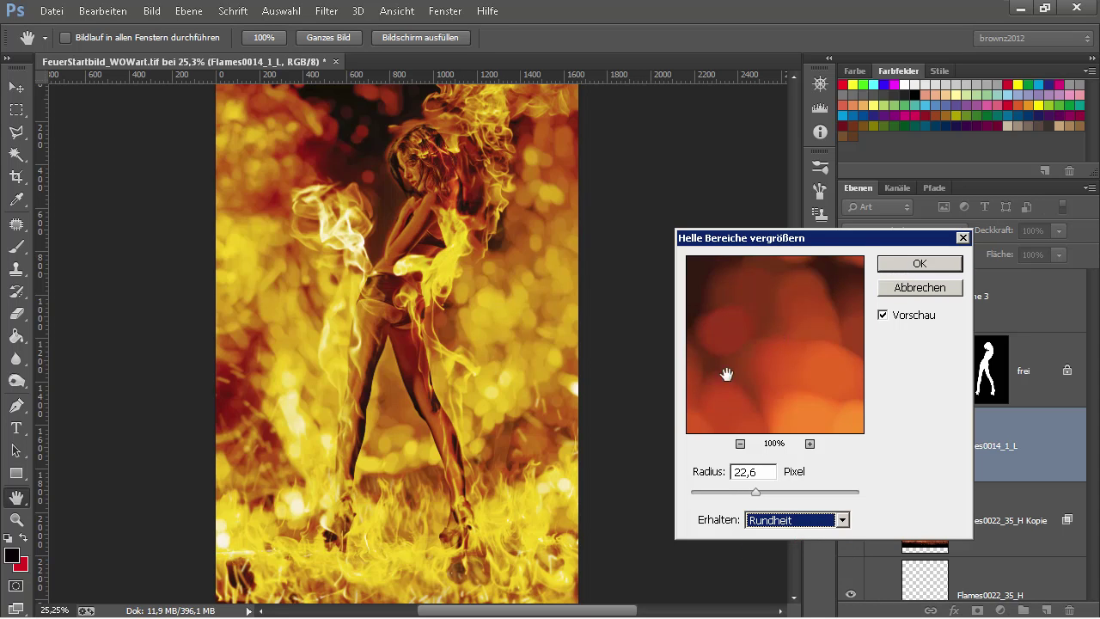
# Step: Set radius 45,5, compare Rechtwinkligkeit, keep Rundheit, and apply the filter
pyautogui.moveTo(752, 493); pyautogui.dragTo(757, 492)
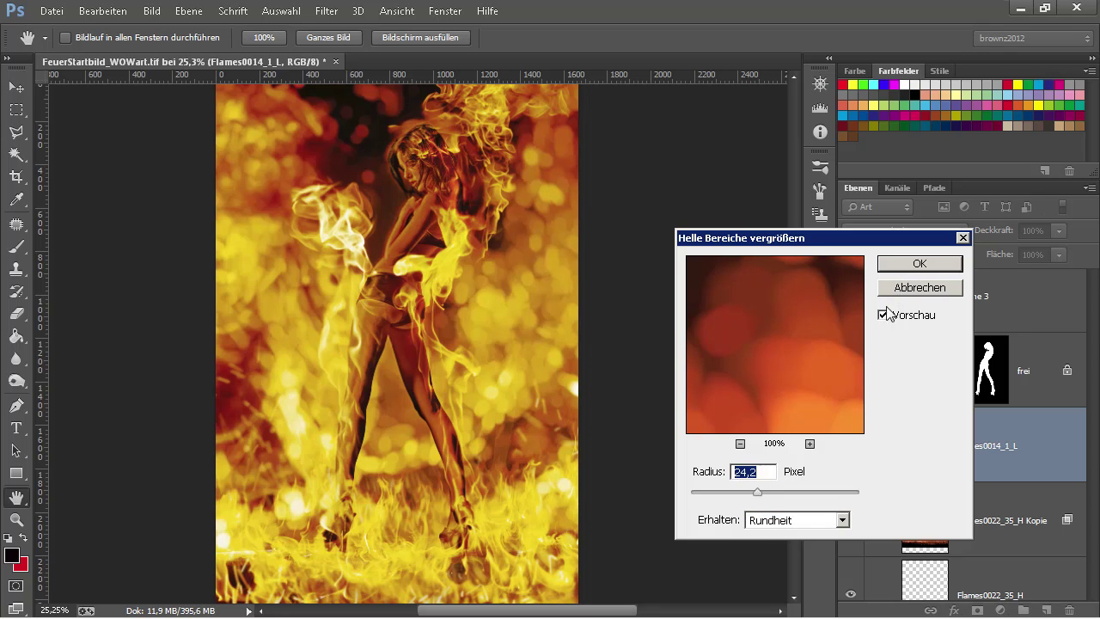
pyautogui.click(763, 491)
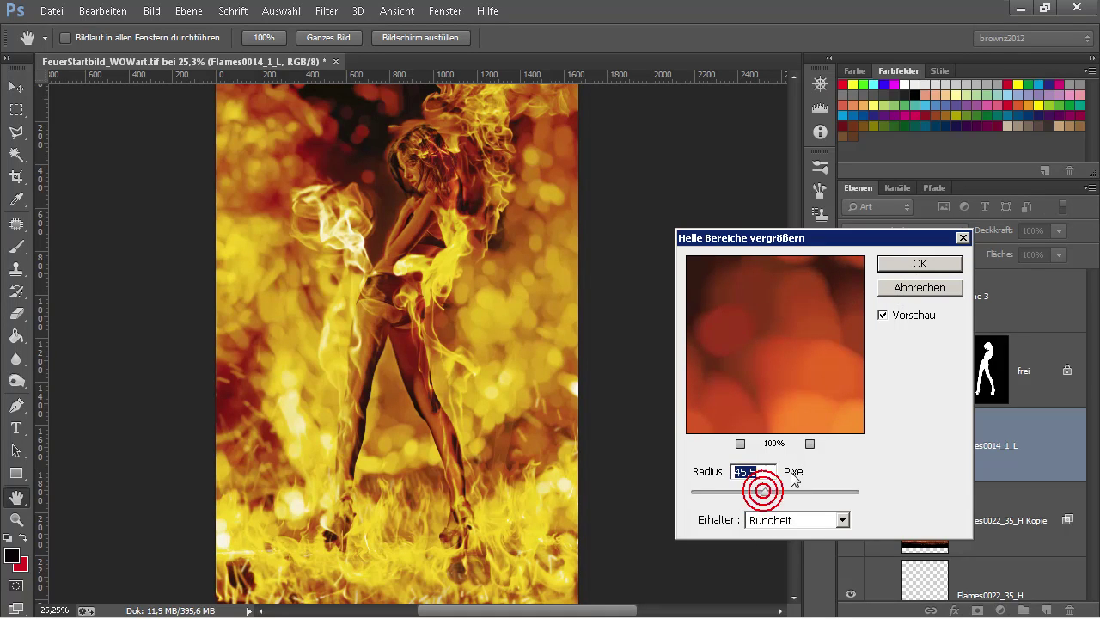
pyautogui.click(842, 520)
pyautogui.click(817, 537)
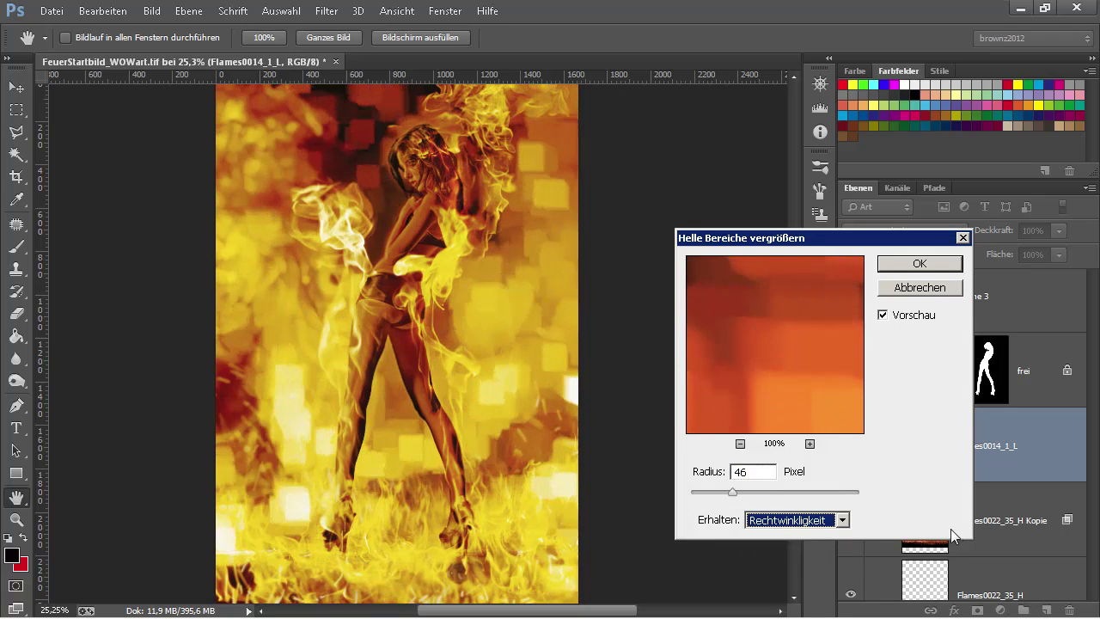
pyautogui.click(843, 520)
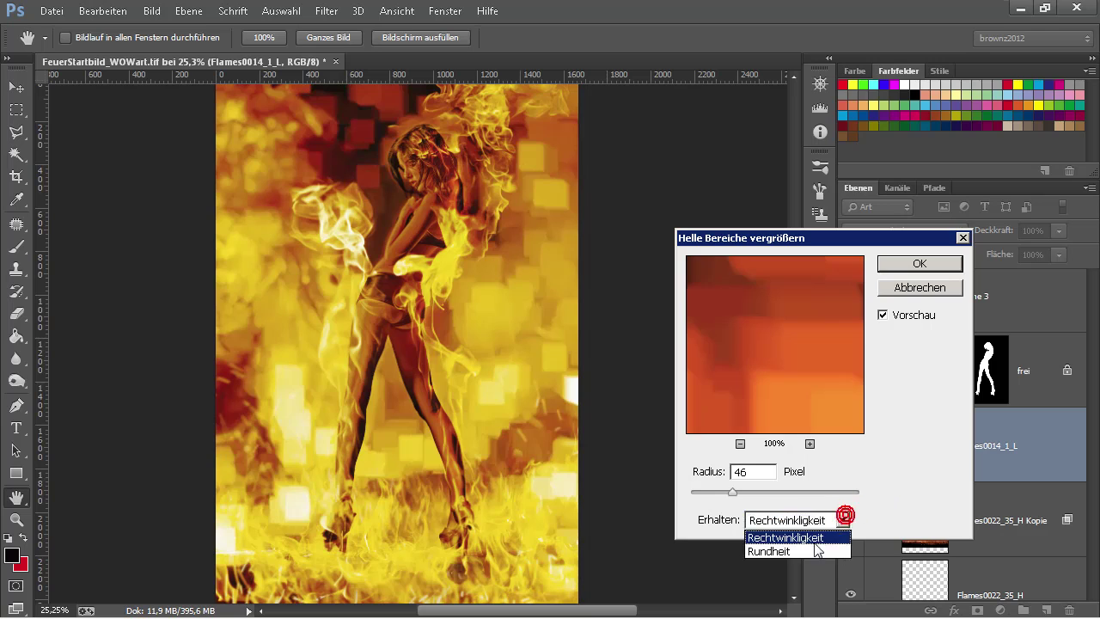
pyautogui.click(804, 550)
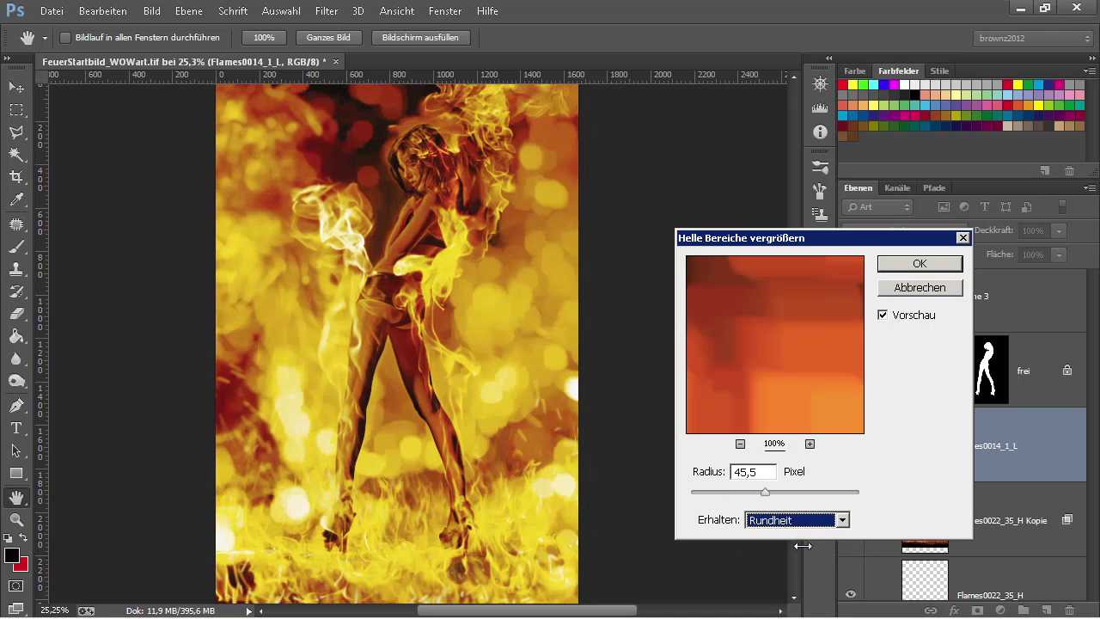
pyautogui.click(918, 263)
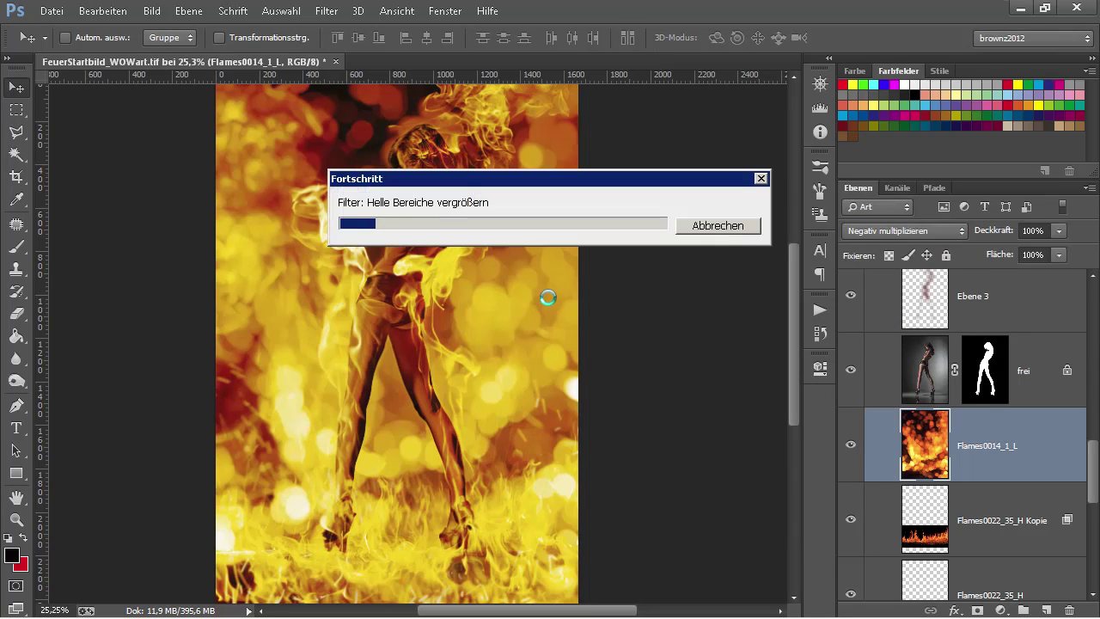
pyautogui.moveTo(466, 179); pyautogui.dragTo(326, 258)
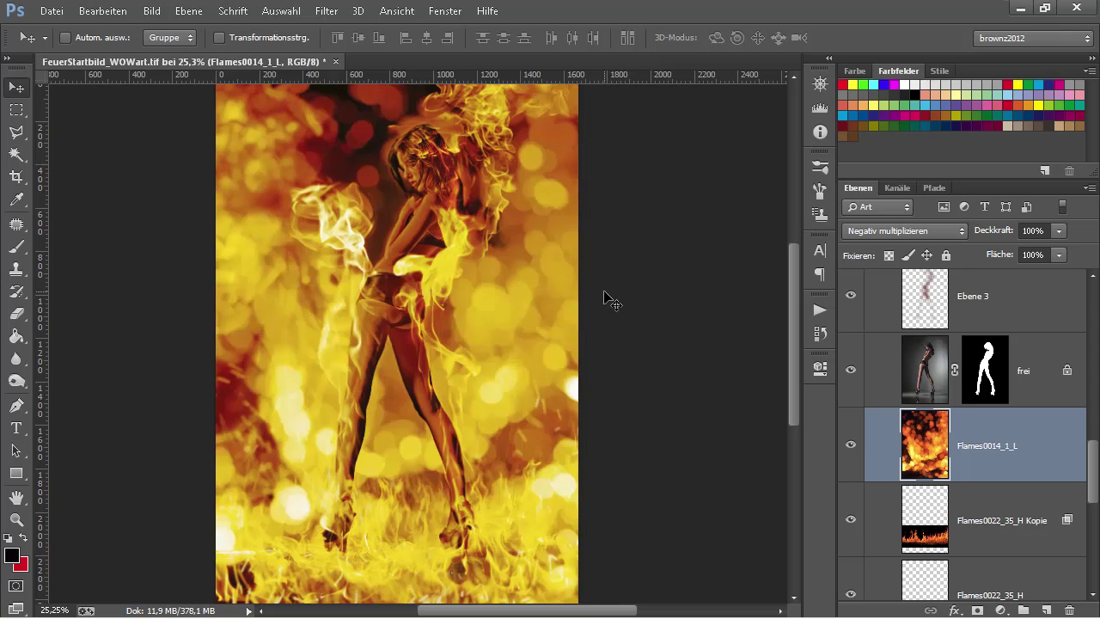
# Step: Lower the Flames0014_1_L layer's opacity to 40%
pyautogui.click(1057, 230)
pyautogui.moveTo(1034, 249); pyautogui.dragTo(1006, 248)
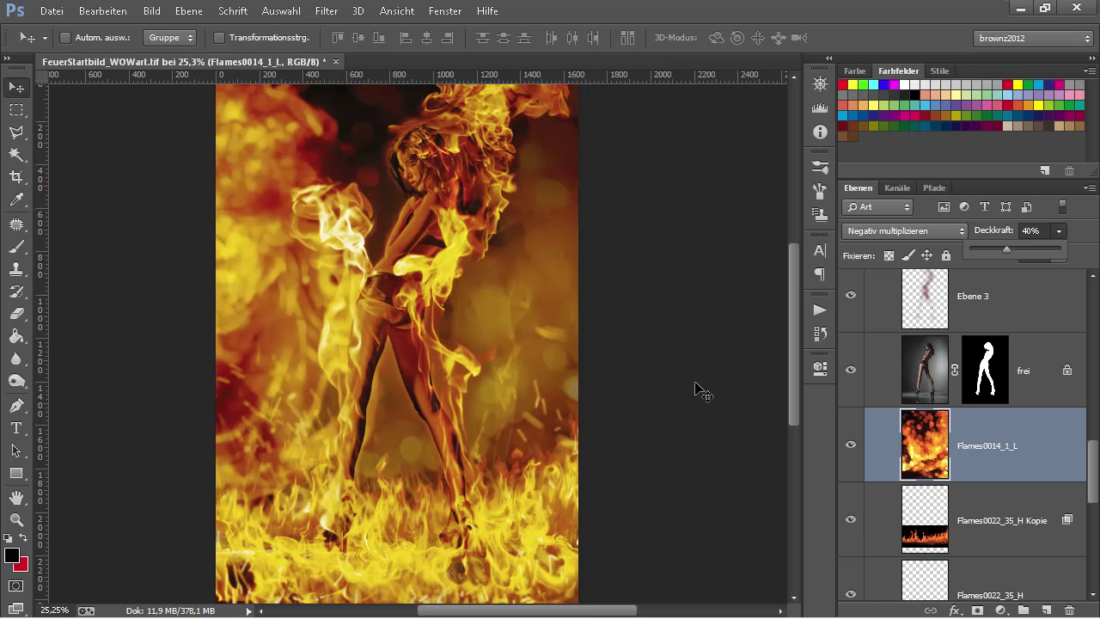
pyautogui.scroll(-1, 697, 392)
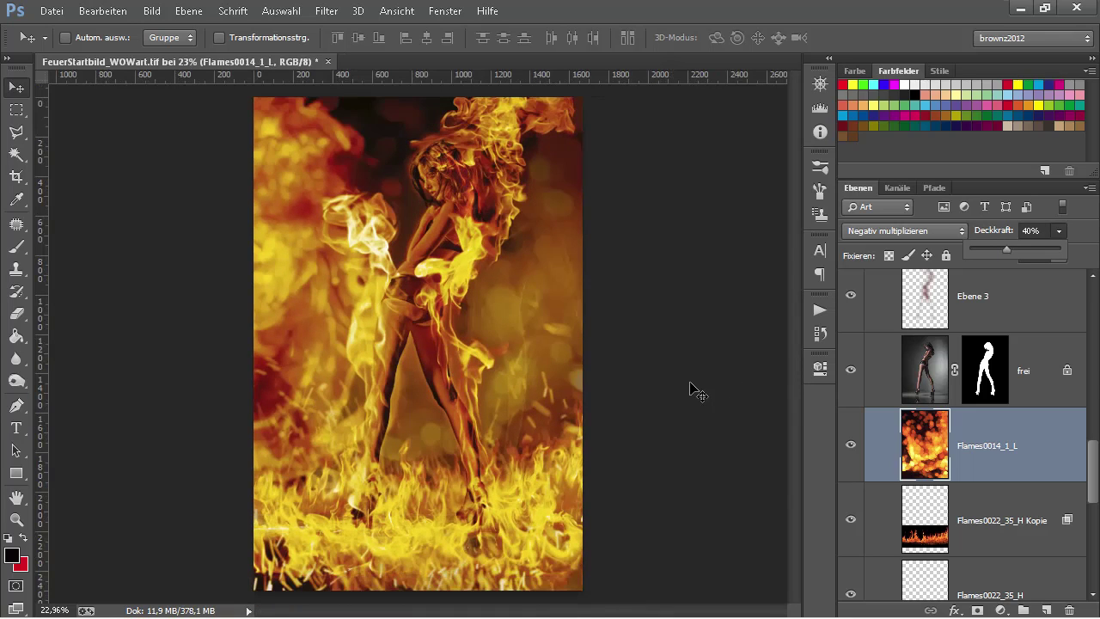